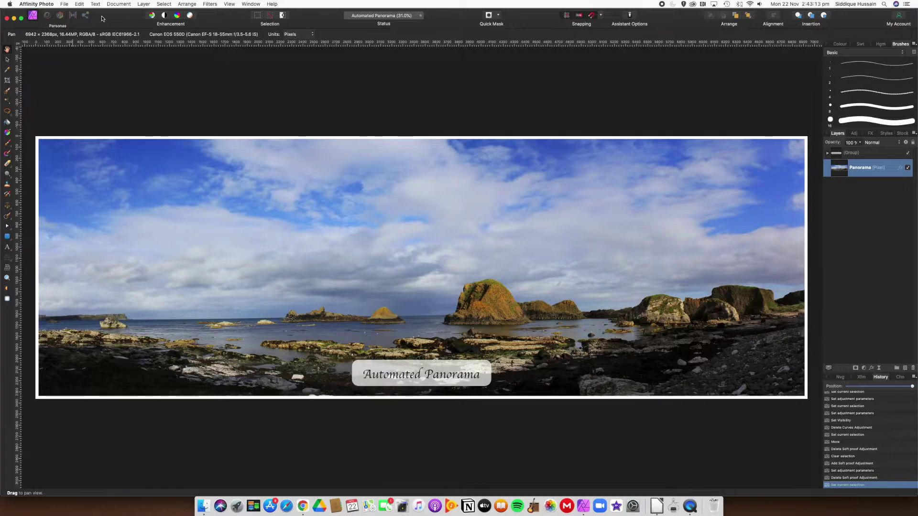
# - Start a new panorama and add the source images Pano NI 1.JPG, Pano NI 2.JPG and Pano NI 3.JPG
pyautogui.click(65, 4)
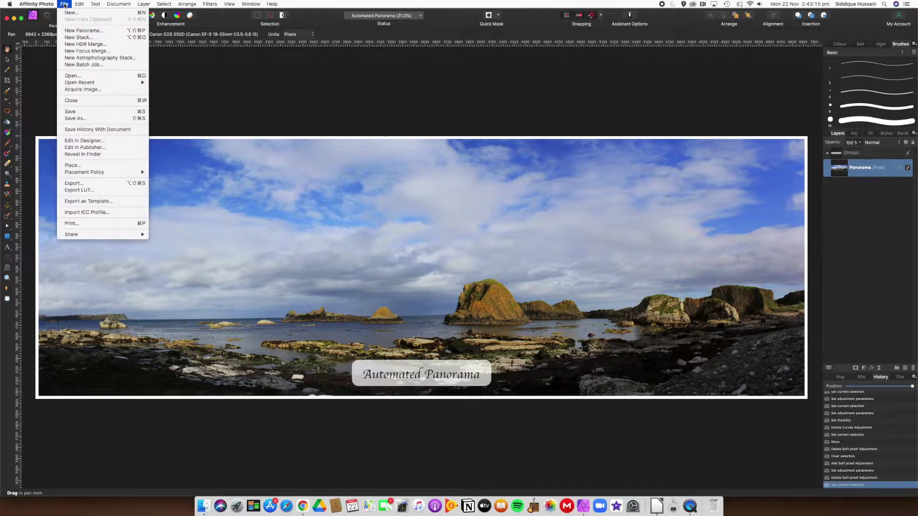
pyautogui.click(79, 31)
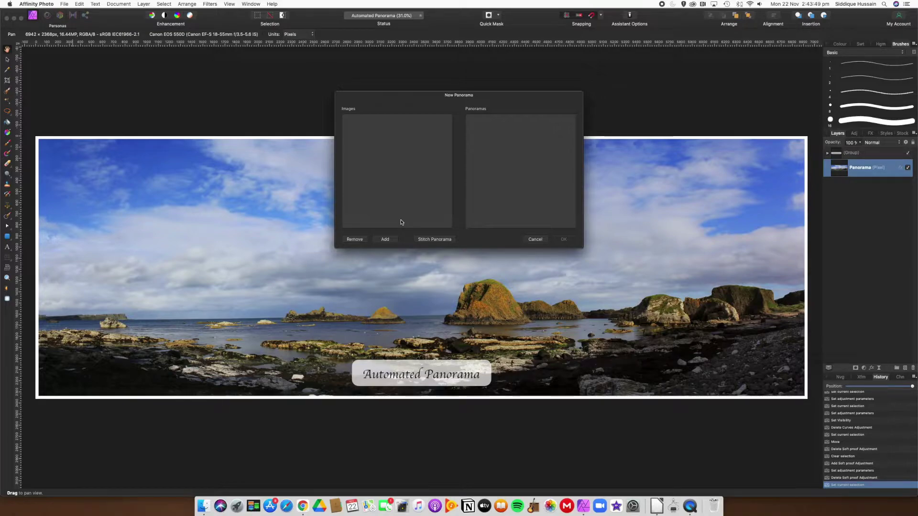
pyautogui.click(385, 240)
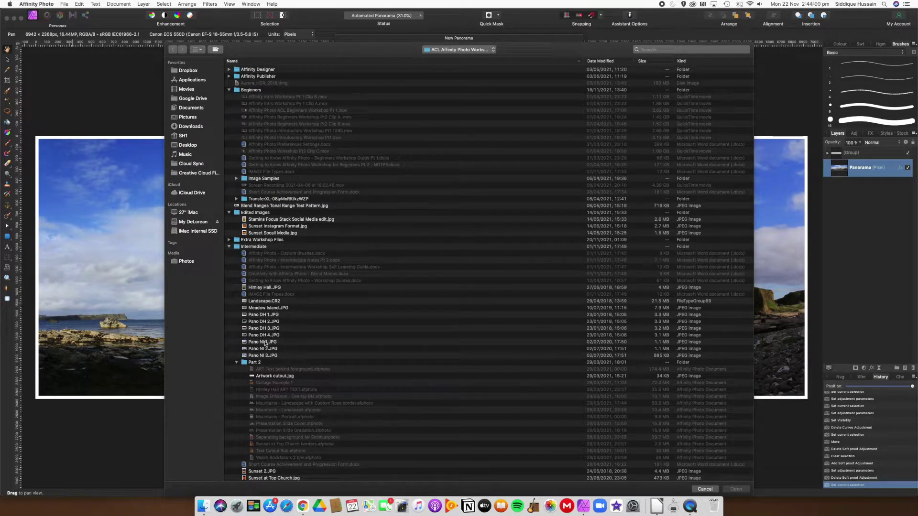
pyautogui.scroll(-3, 289, 339)
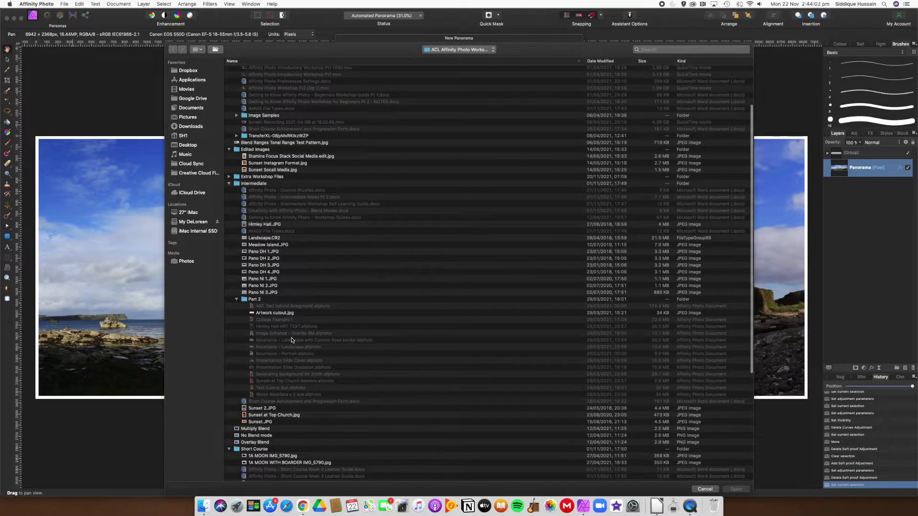
pyautogui.click(254, 279)
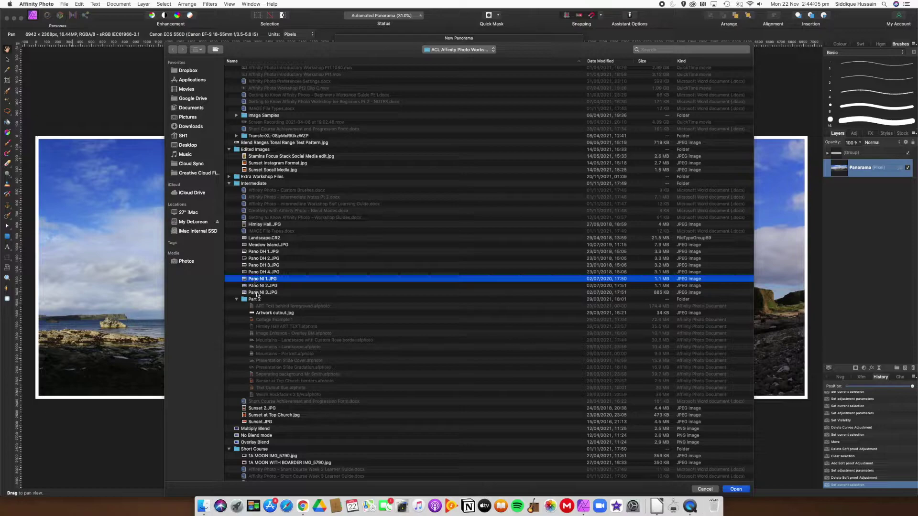
pyautogui.keyDown('shift'); pyautogui.click(258, 286); pyautogui.keyUp('shift')
pyautogui.keyDown('shift'); pyautogui.click(257, 292); pyautogui.keyUp('shift')
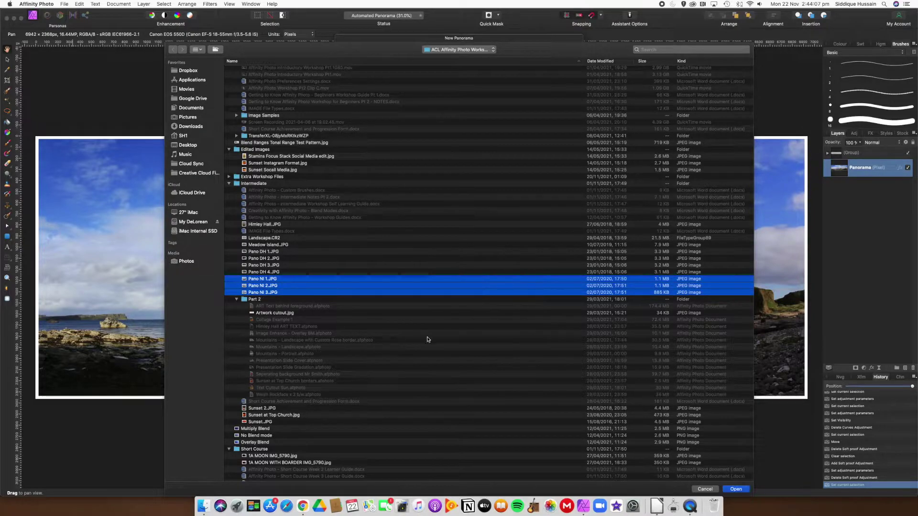
pyautogui.click(726, 487)
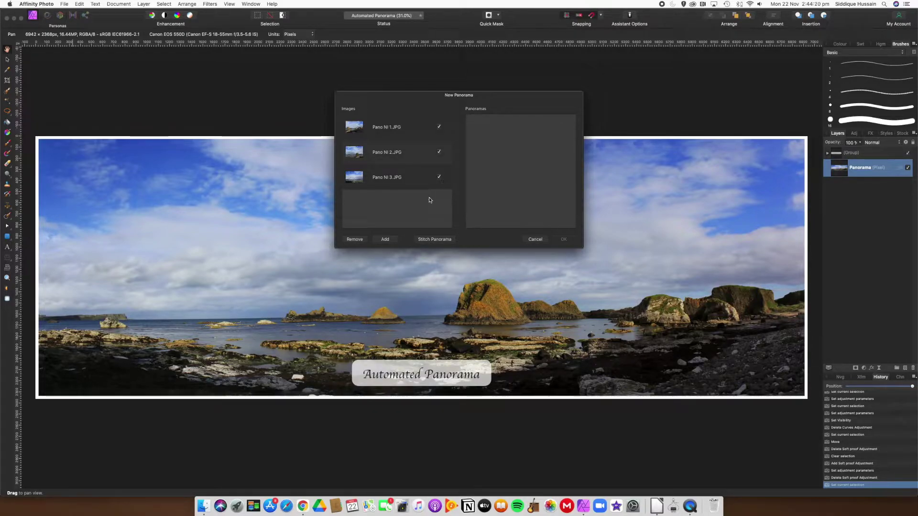
# - Stitch the three images into a panorama, accept the result and apply it as a new document
pyautogui.click(430, 241)
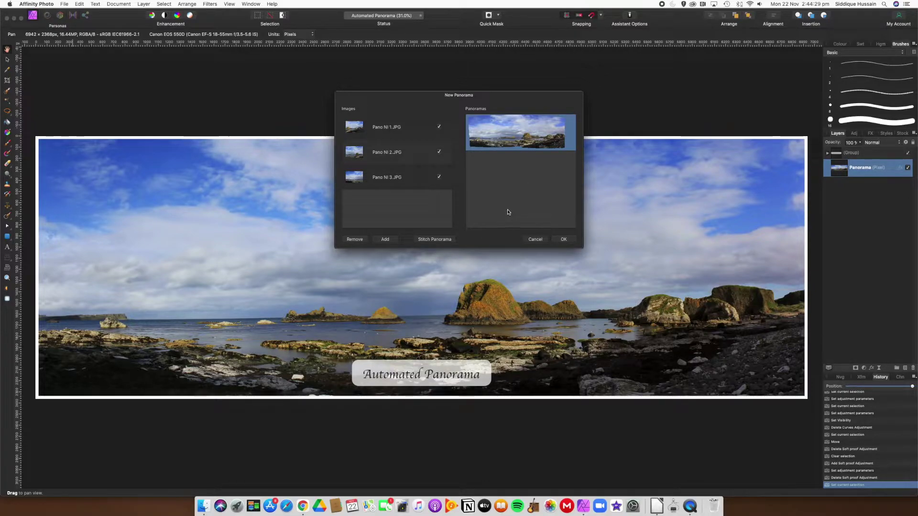
pyautogui.click(562, 240)
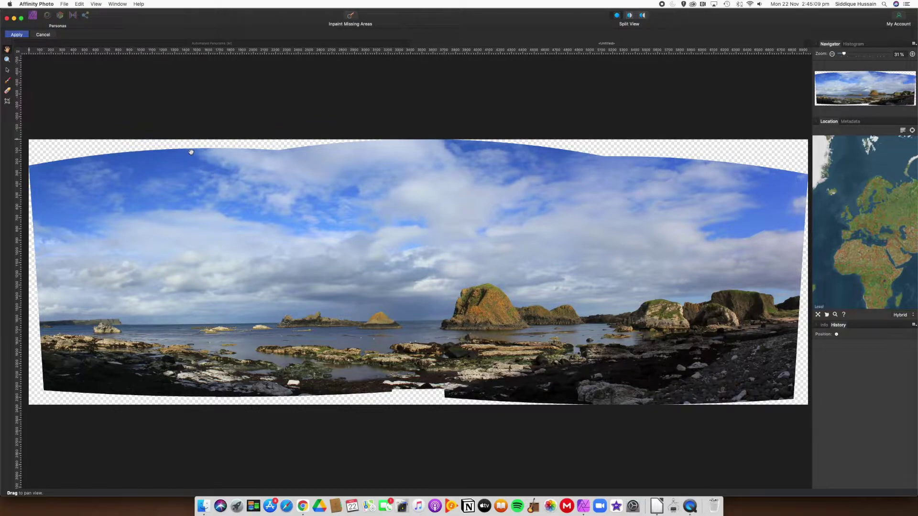
pyautogui.click(17, 35)
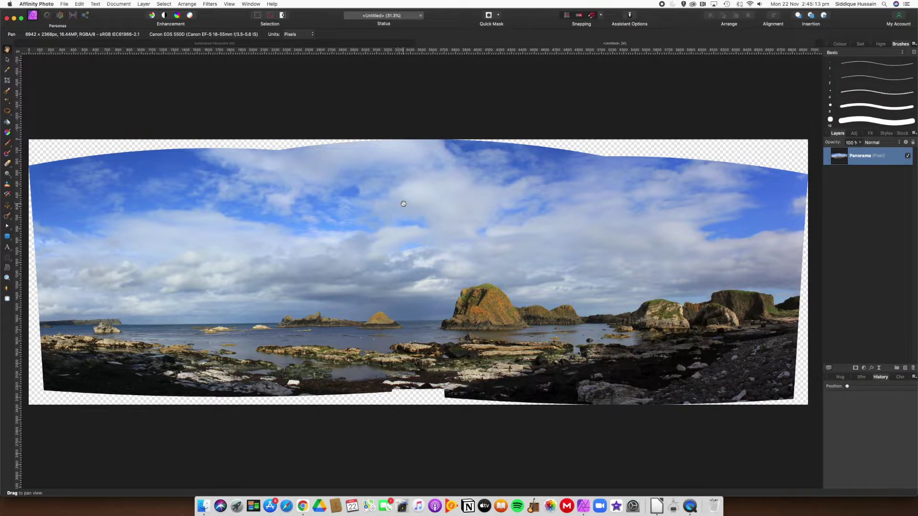
pyautogui.click(7, 81)
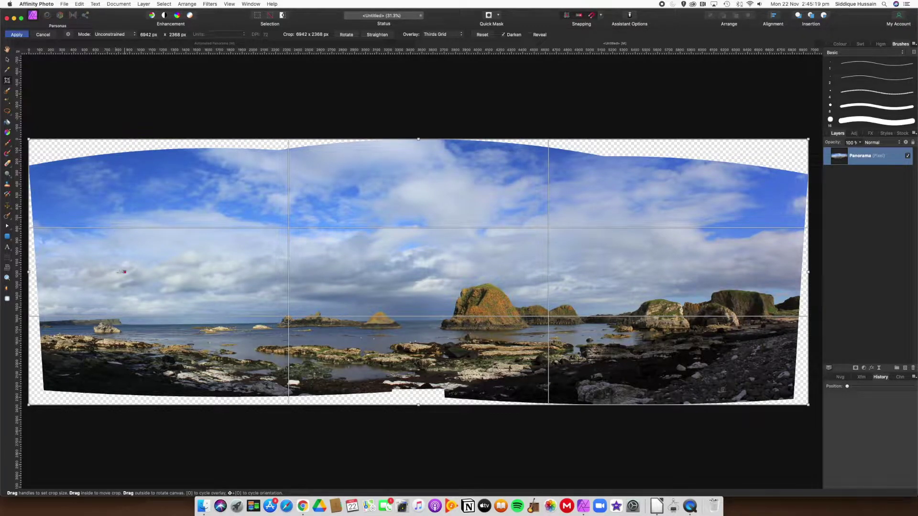
pyautogui.moveTo(29, 271)
pyautogui.mouseDown()
pyautogui.moveTo(47, 270)
pyautogui.moveTo(29, 272)
pyautogui.mouseUp()
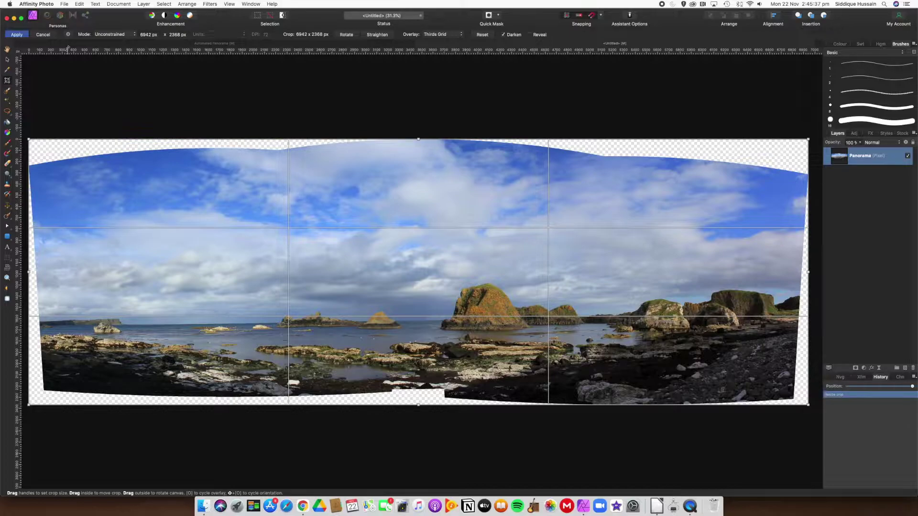
pyautogui.click(42, 34)
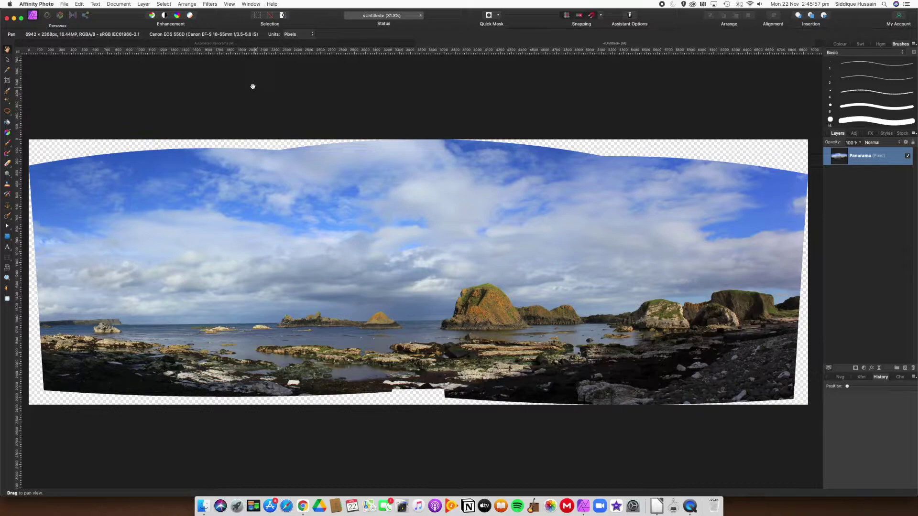
# - Select the panorama's partially transparent areas by alpha range and check the selection boundary along the sky edge
pyautogui.click(164, 4)
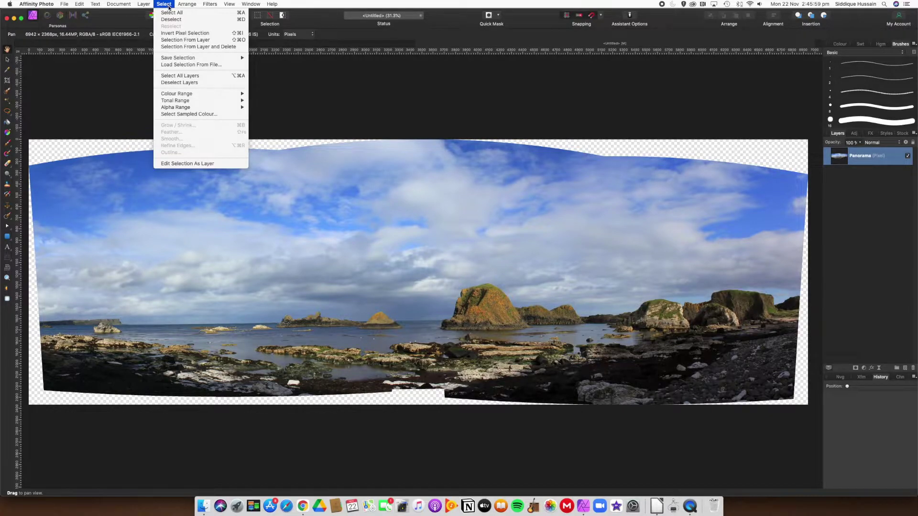
pyautogui.moveTo(190, 110)
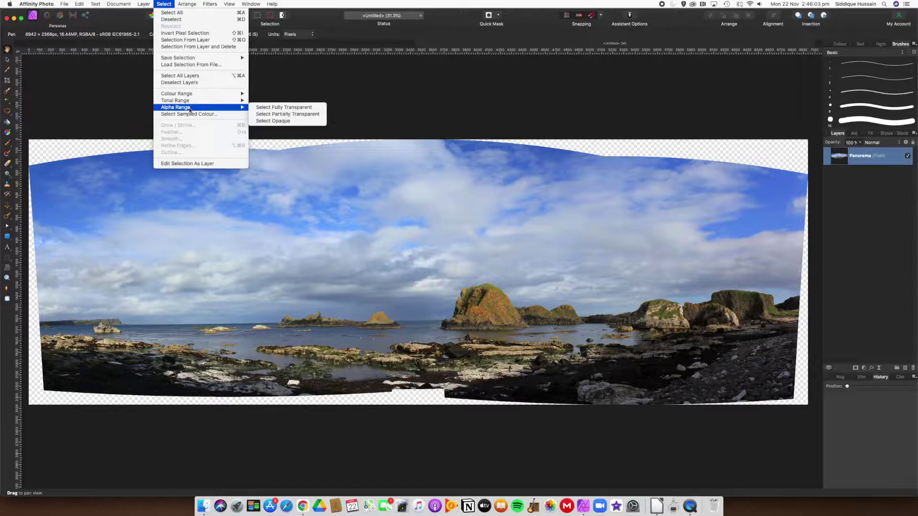
pyautogui.click(270, 114)
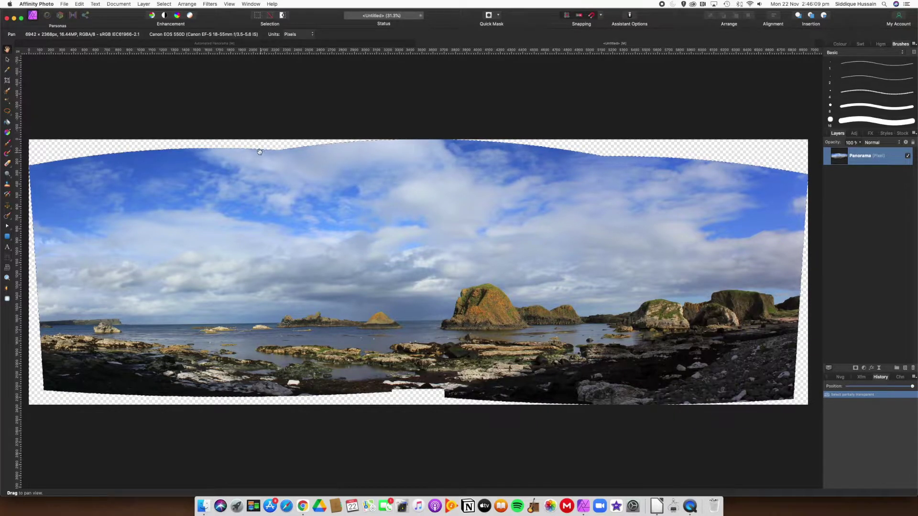
pyautogui.scroll(5, 259, 151)
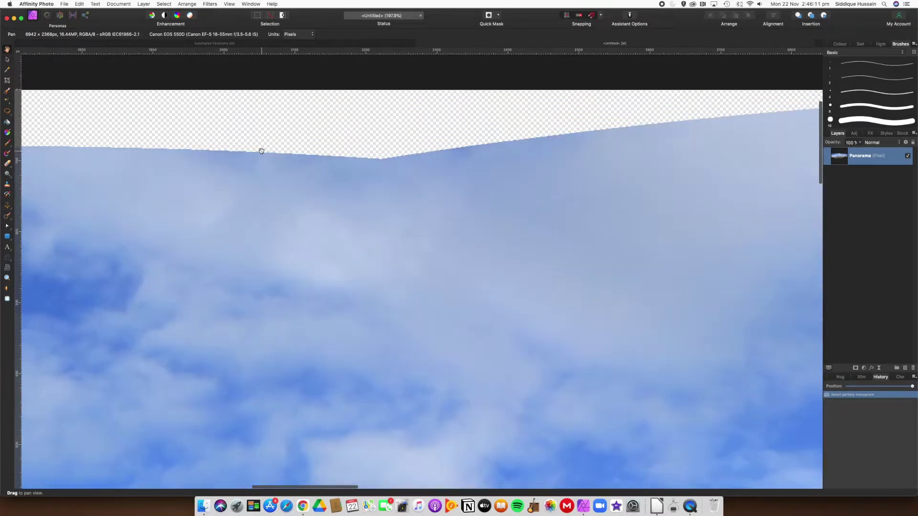
pyautogui.scroll(6, 261, 151)
pyautogui.scroll(6, 268, 152)
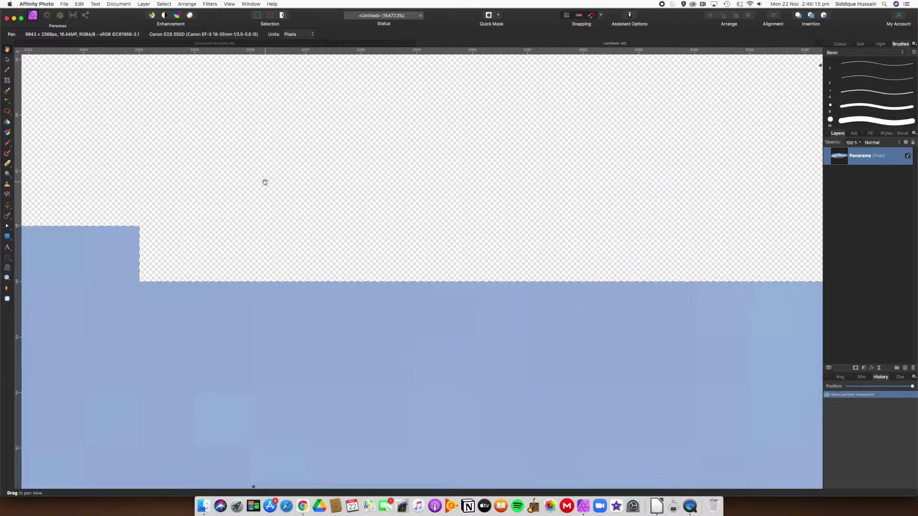
pyautogui.scroll(-3, 265, 182)
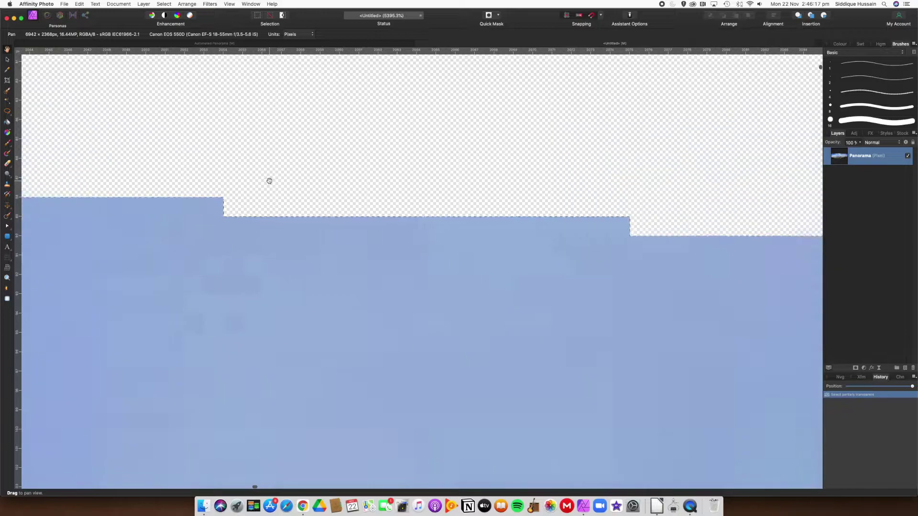
pyautogui.scroll(-6, 269, 181)
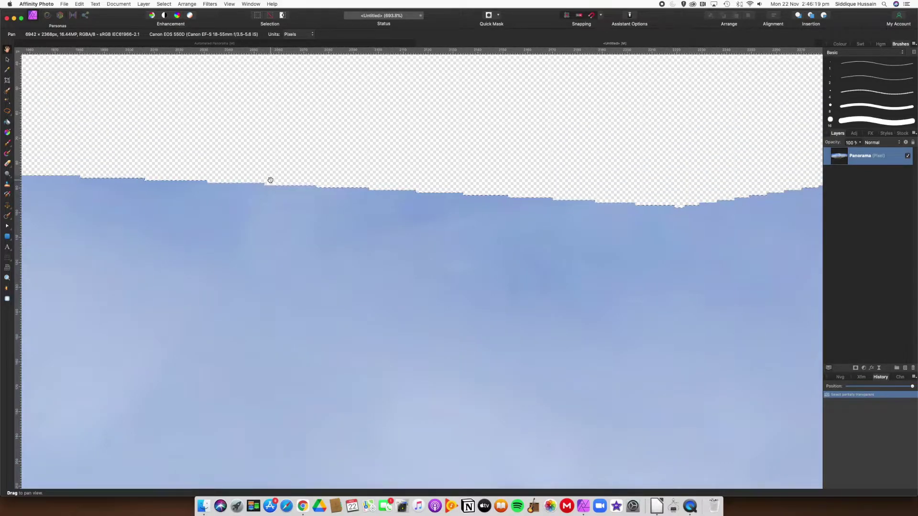
pyautogui.press('super+0')
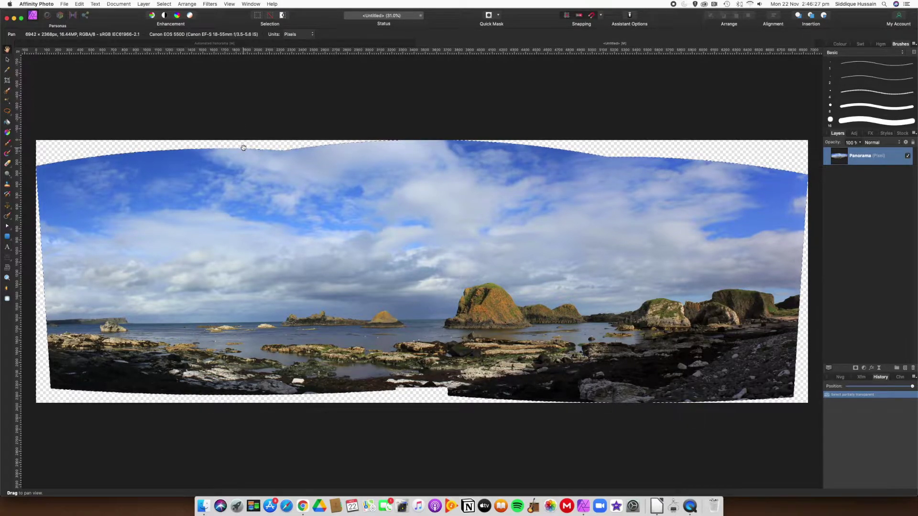
# - Grow the selection of the transparent areas by a radius of 2 px
pyautogui.click(164, 4)
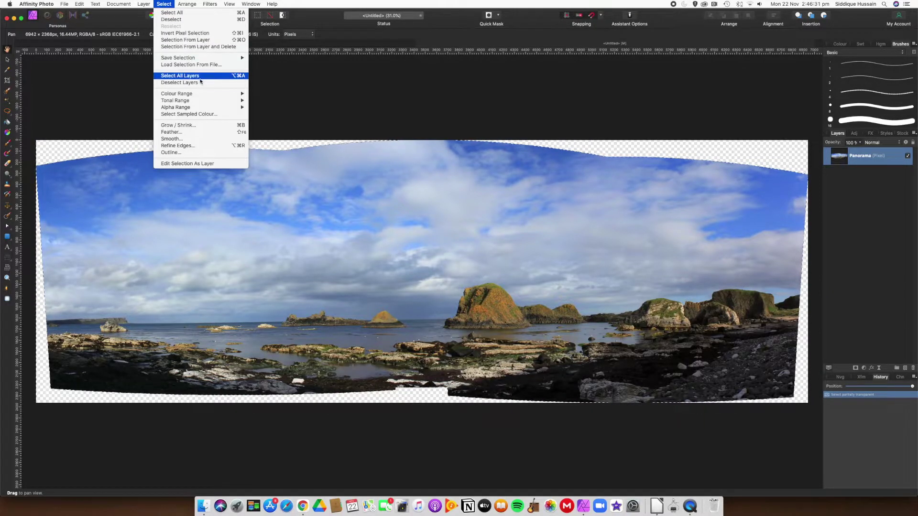
pyautogui.click(209, 128)
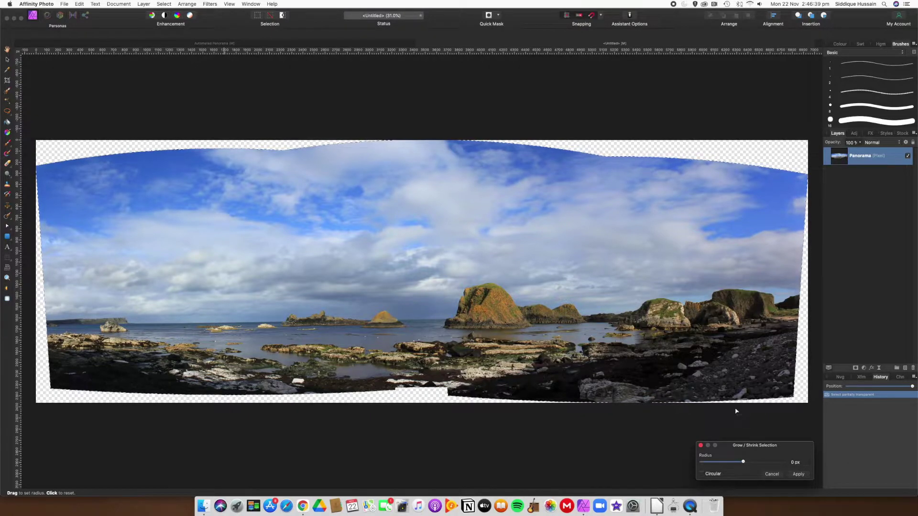
pyautogui.click(797, 464)
pyautogui.write('-')
pyautogui.click(795, 461)
pyautogui.write('2')
pyautogui.press('Return')
pyautogui.click(797, 474)
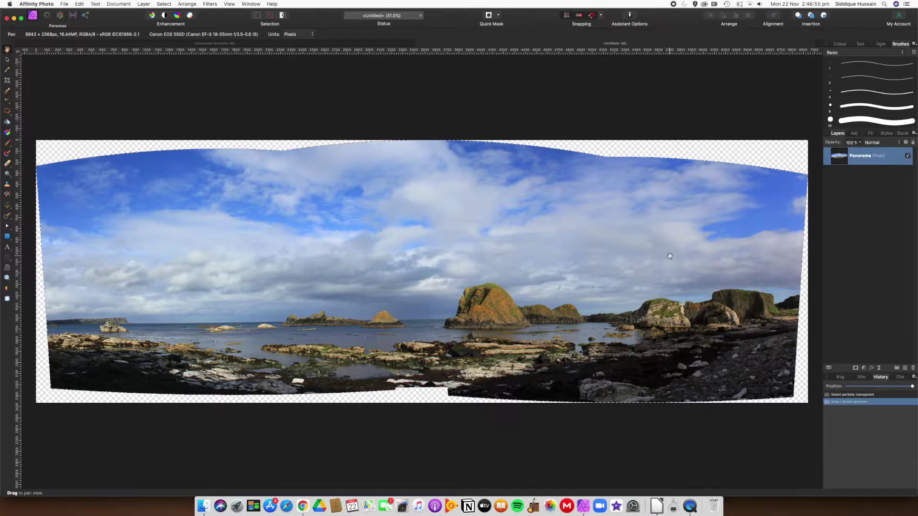
# - Examine how far the grown selection overlaps the image pixels along the panorama's upper sky edge
pyautogui.scroll(15, 564, 149)
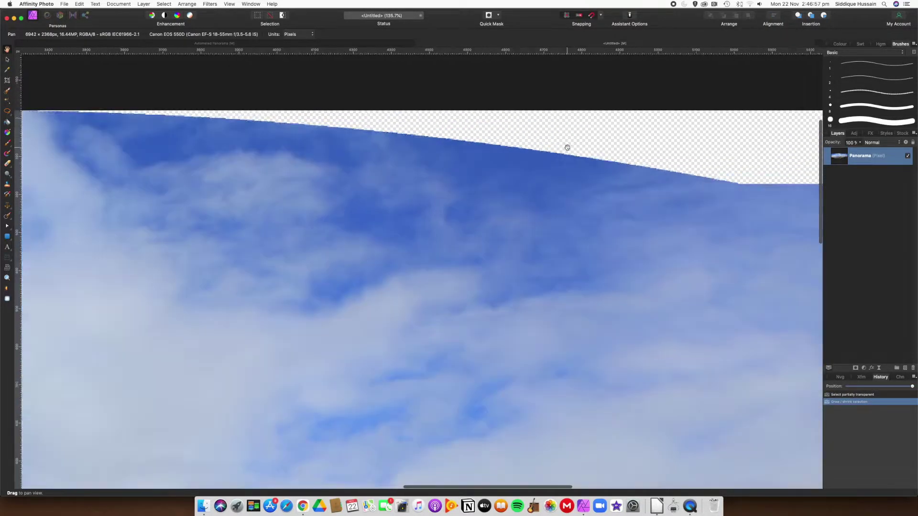
pyautogui.scroll(5, 550, 180)
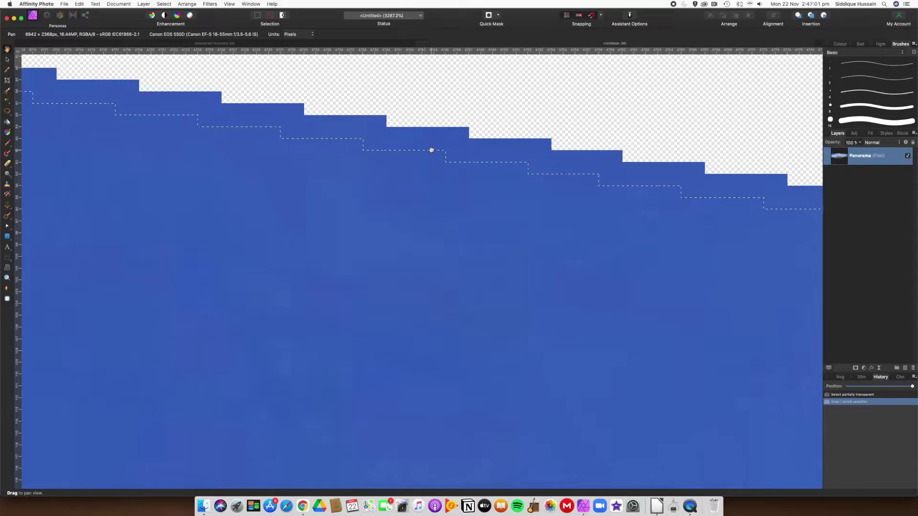
pyautogui.moveTo(307, 143); pyautogui.dragTo(600, 238)
pyautogui.moveTo(361, 199); pyautogui.dragTo(684, 239)
pyautogui.moveTo(311, 191); pyautogui.dragTo(612, 208)
pyautogui.moveTo(333, 202); pyautogui.dragTo(783, 312)
pyautogui.moveTo(142, 188); pyautogui.dragTo(655, 206)
pyautogui.moveTo(234, 146); pyautogui.dragTo(626, 205)
pyautogui.scroll(-5, 619, 205)
pyautogui.moveTo(350, 186); pyautogui.dragTo(630, 201)
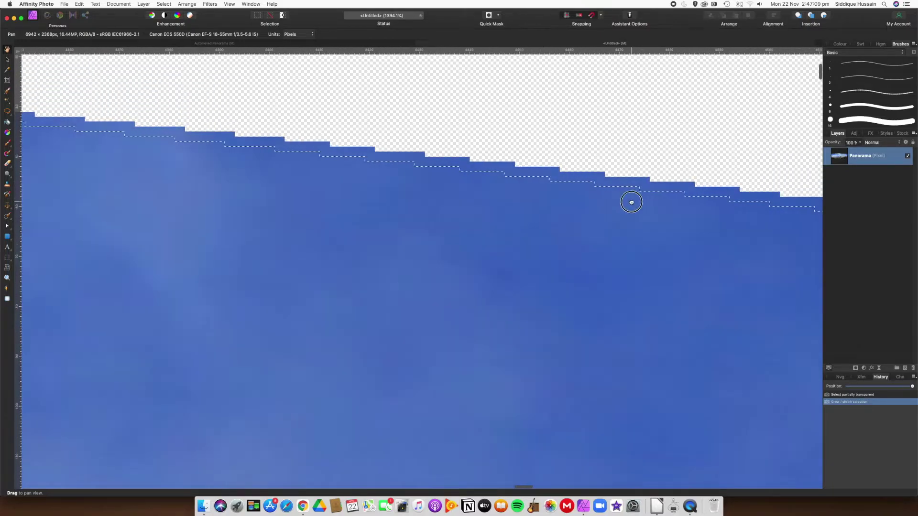
pyautogui.scroll(-3, 426, 186)
pyautogui.moveTo(255, 166); pyautogui.dragTo(702, 242)
pyautogui.moveTo(318, 172); pyautogui.dragTo(684, 140)
pyautogui.scroll(-3, 388, 159)
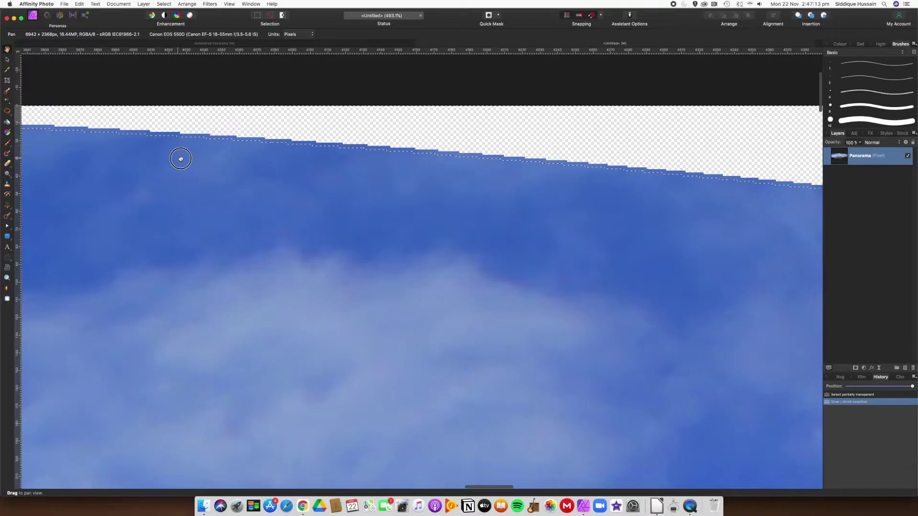
pyautogui.moveTo(180, 158); pyautogui.dragTo(715, 152)
pyautogui.moveTo(239, 134); pyautogui.dragTo(608, 215)
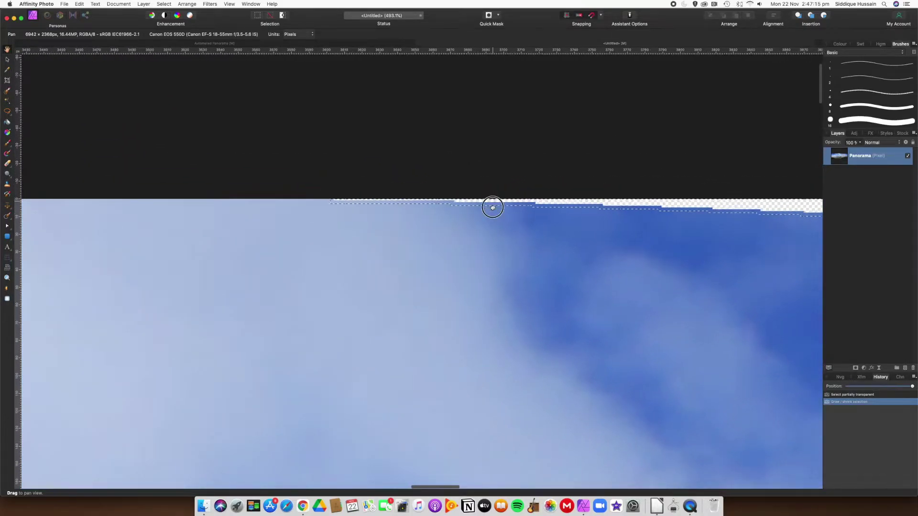
pyautogui.scroll(8, 459, 225)
pyautogui.scroll(5, 438, 250)
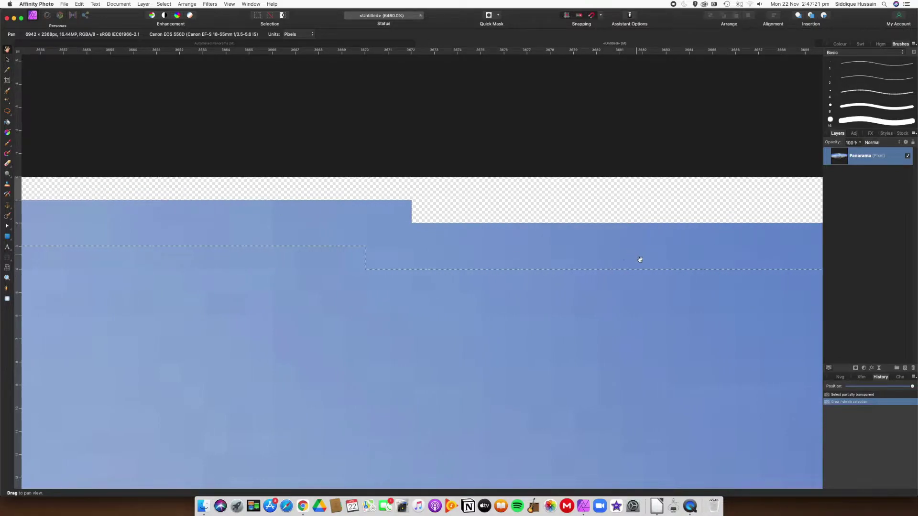
pyautogui.scroll(-3, 517, 240)
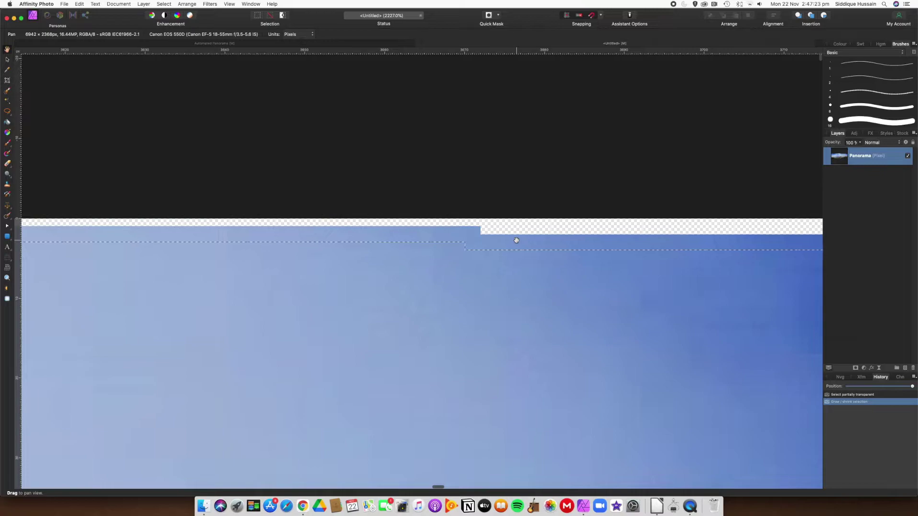
pyautogui.press('super+0')
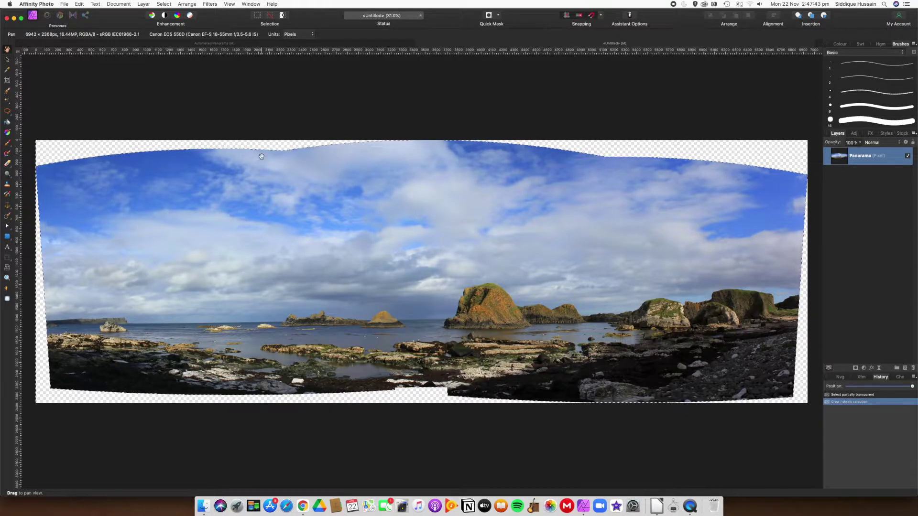
# - Inpaint the selected transparent areas around the panorama and check the filled sky edge
pyautogui.click(80, 4)
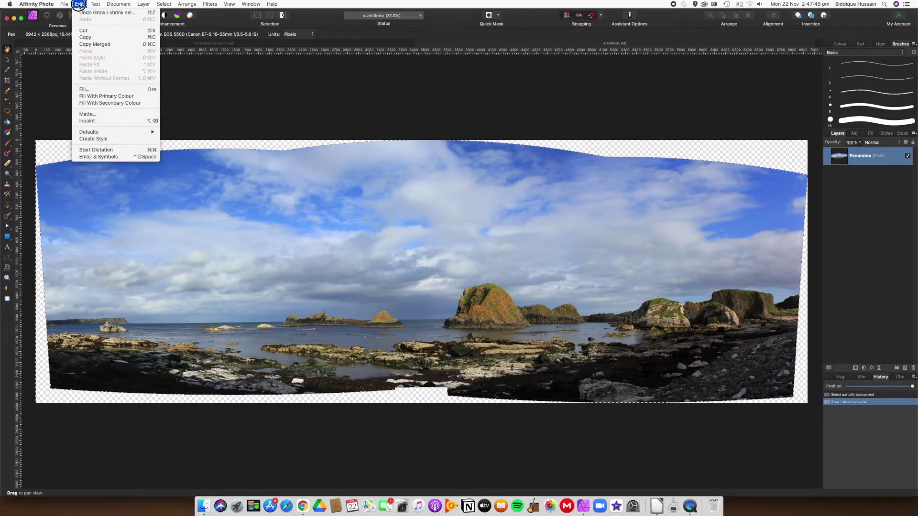
pyautogui.click(105, 122)
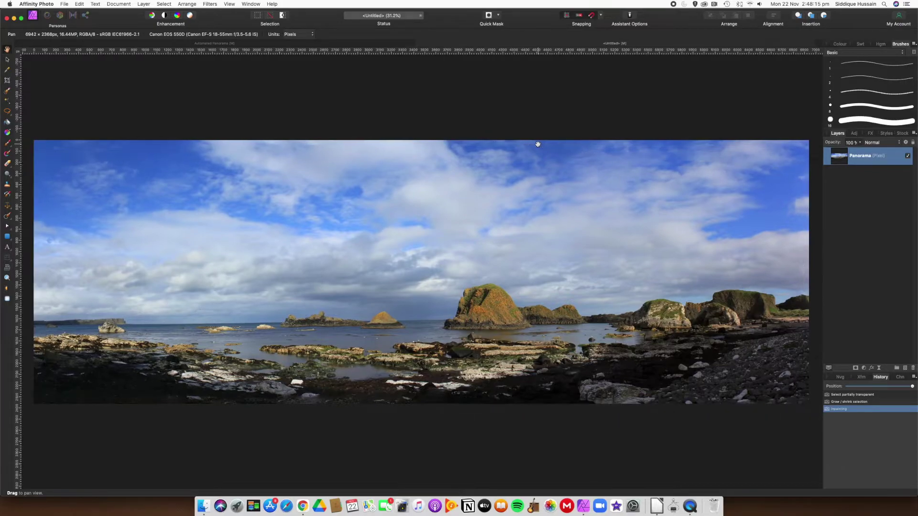
pyautogui.scroll(10, 538, 147)
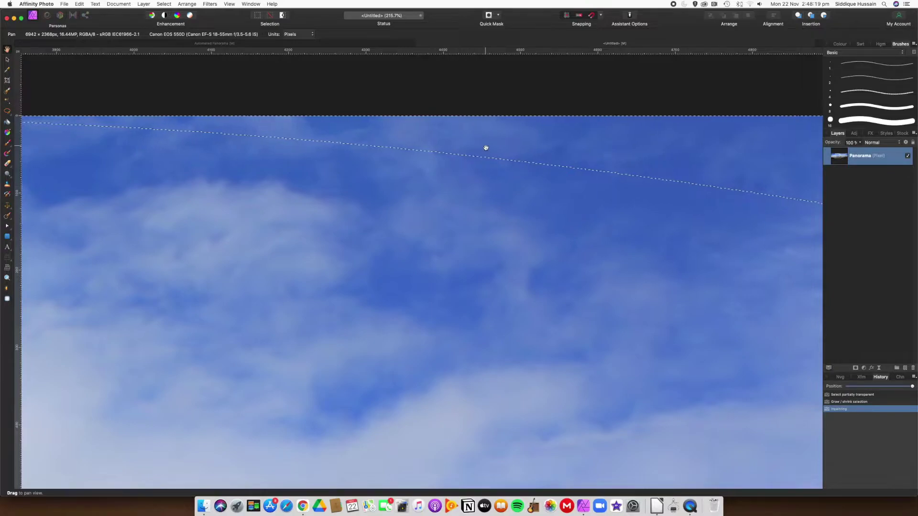
# - Examine the inpainted sky along the panorama's upper edge at close range, including the transition across the selection boundary
pyautogui.scroll(3, 466, 142)
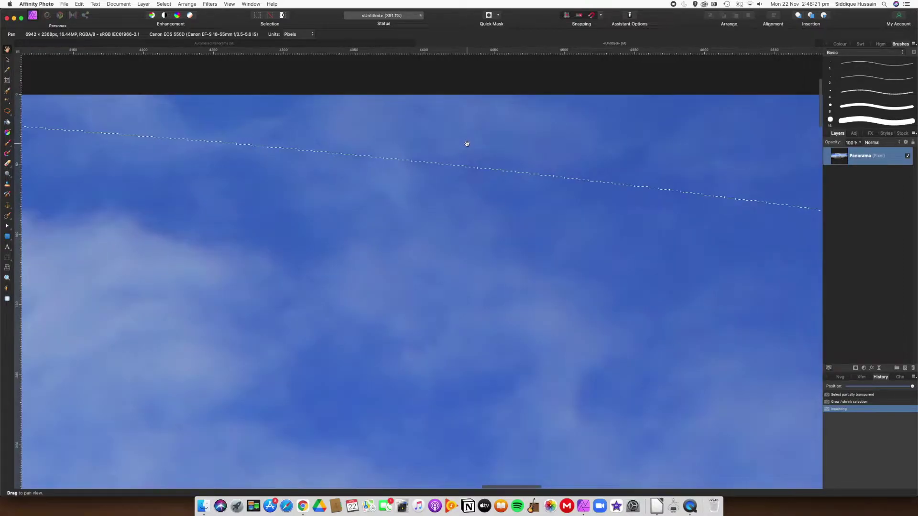
pyautogui.scroll(3, 467, 153)
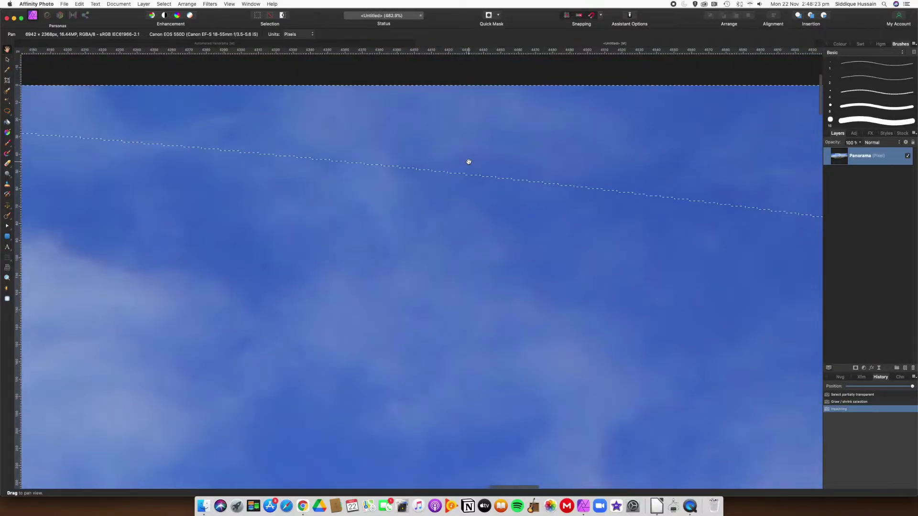
pyautogui.scroll(-10, 469, 162)
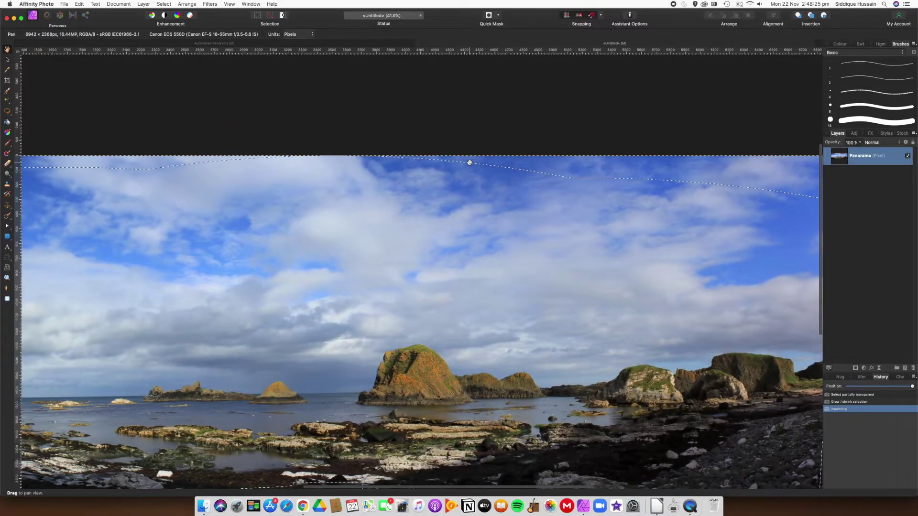
pyautogui.scroll(-3, 468, 161)
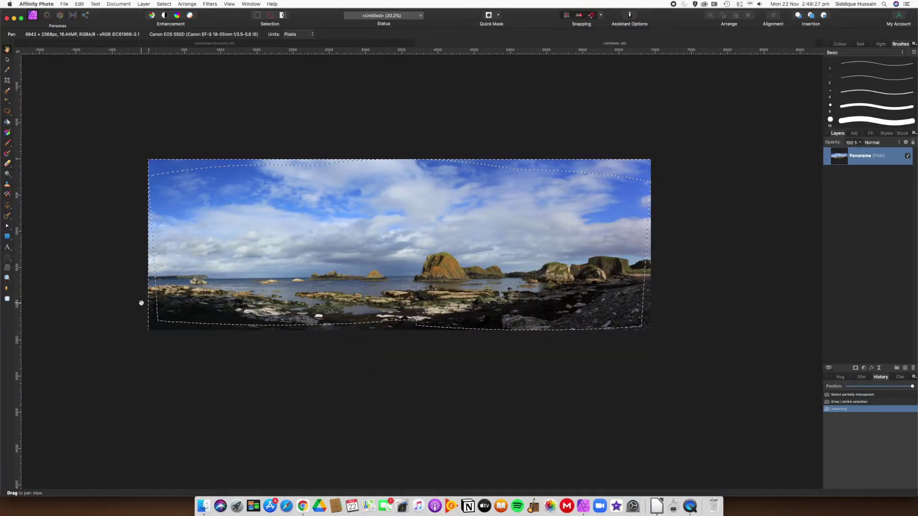
# - Examine the inpainted shoreline rocks and distant headland along the panorama's left edge for visible seams
pyautogui.scroll(8, 142, 303)
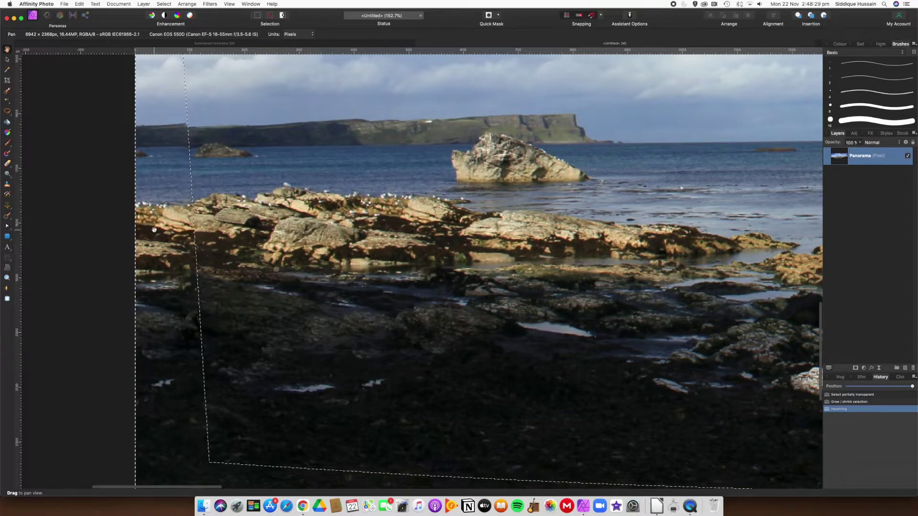
pyautogui.scroll(2, 149, 234)
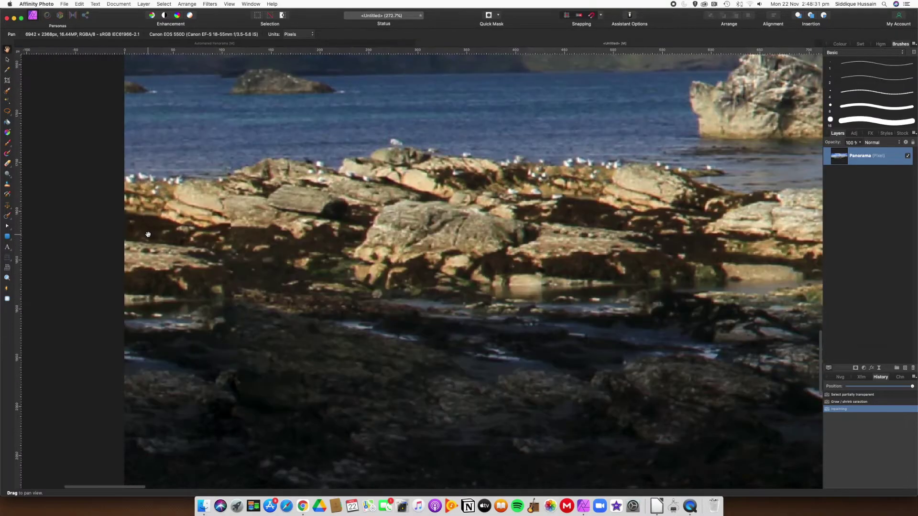
pyautogui.scroll(2, 148, 234)
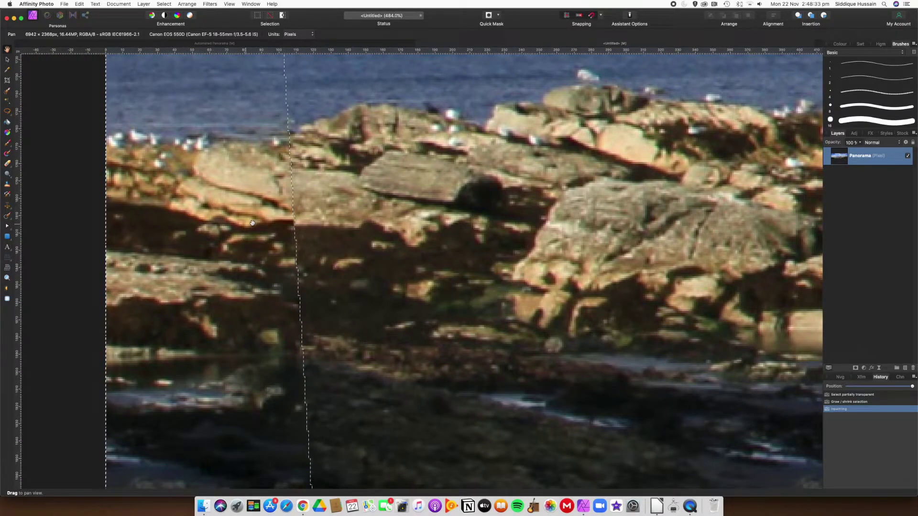
pyautogui.scroll(-1, 435, 248)
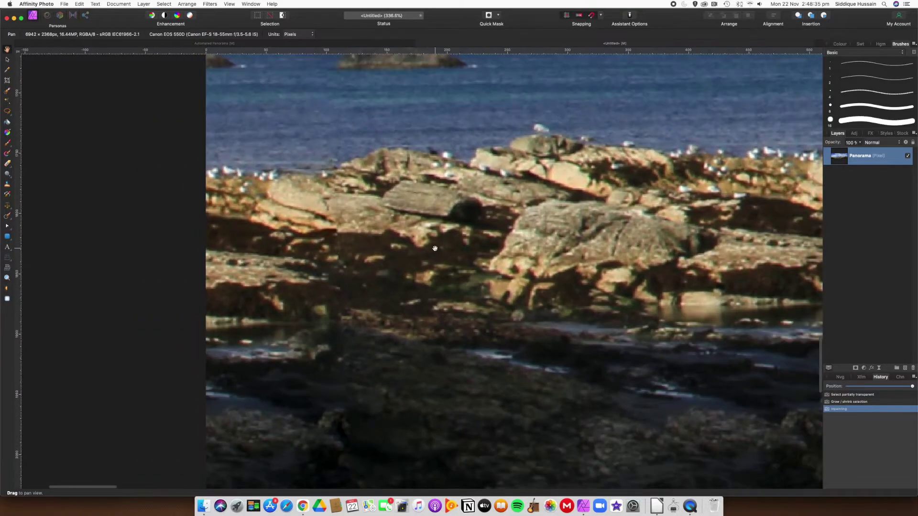
pyautogui.scroll(-4, 434, 248)
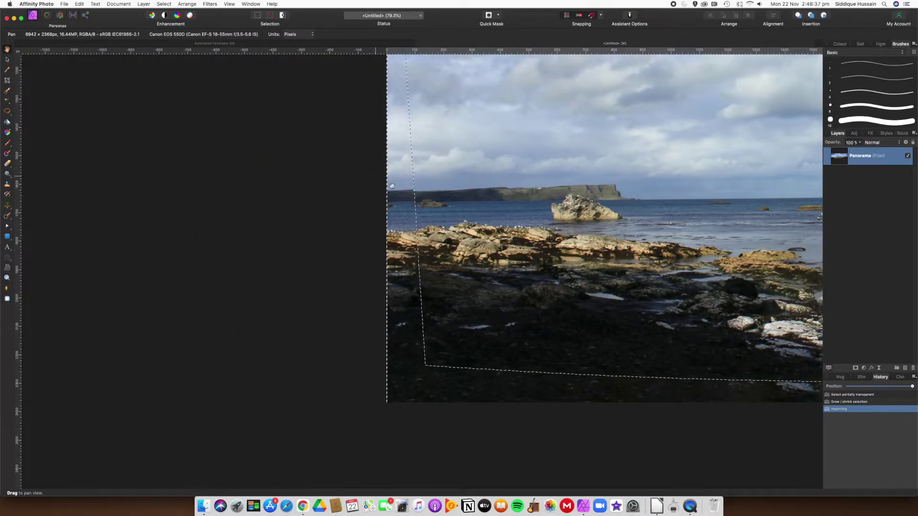
pyautogui.scroll(8, 392, 185)
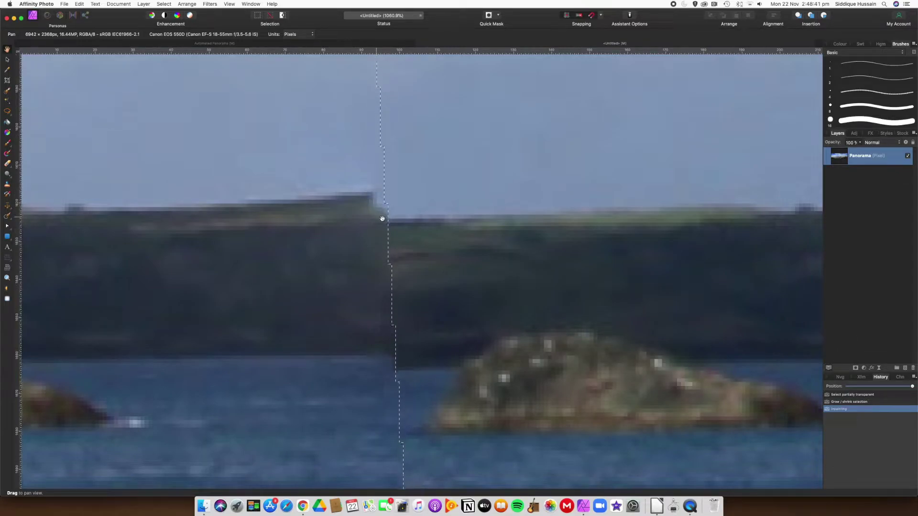
pyautogui.moveTo(502, 231); pyautogui.dragTo(134, 232)
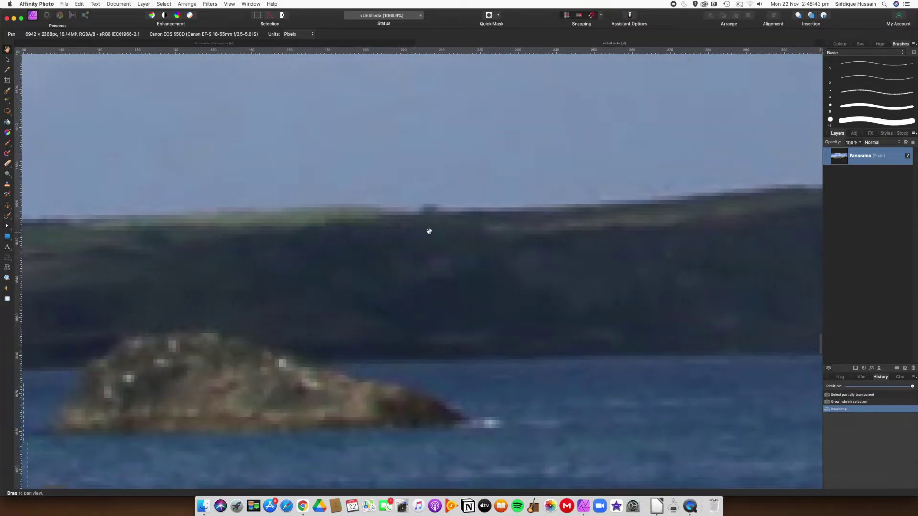
pyautogui.scroll(-5, 108, 231)
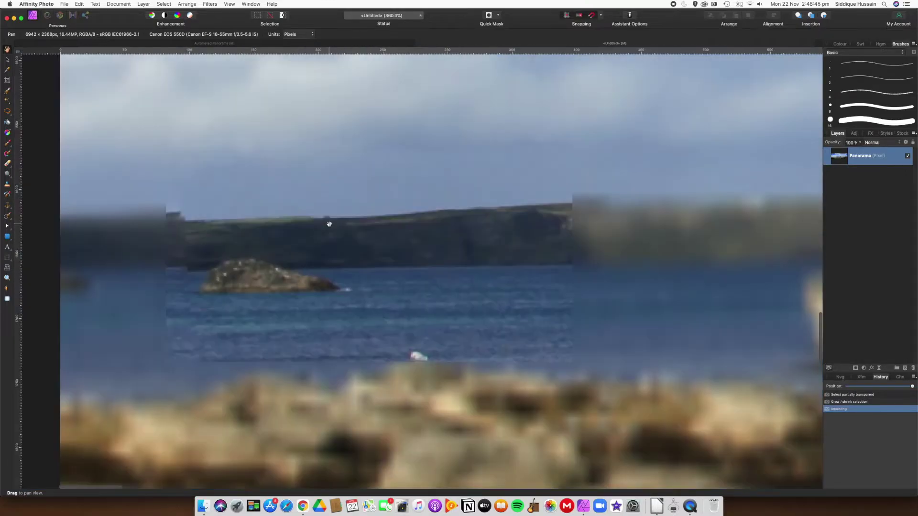
pyautogui.hscroll(-4, 320, 228)
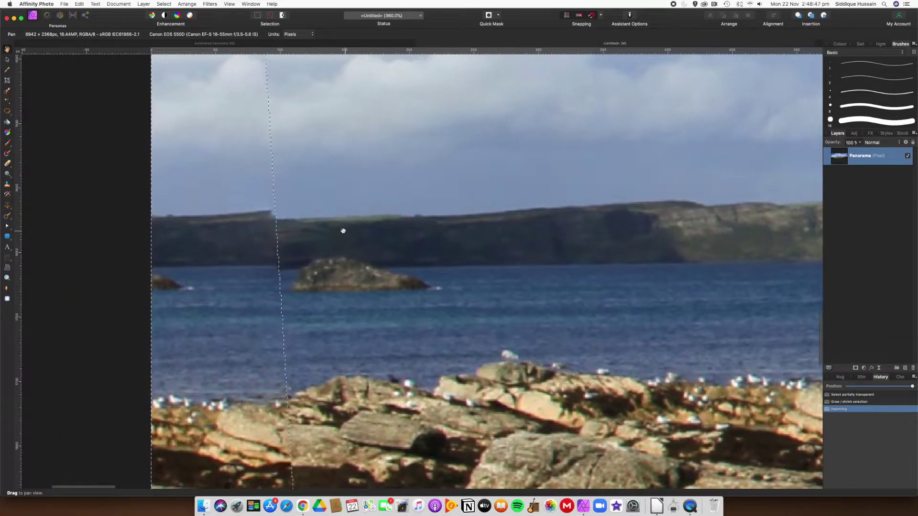
pyautogui.scroll(-5, 345, 231)
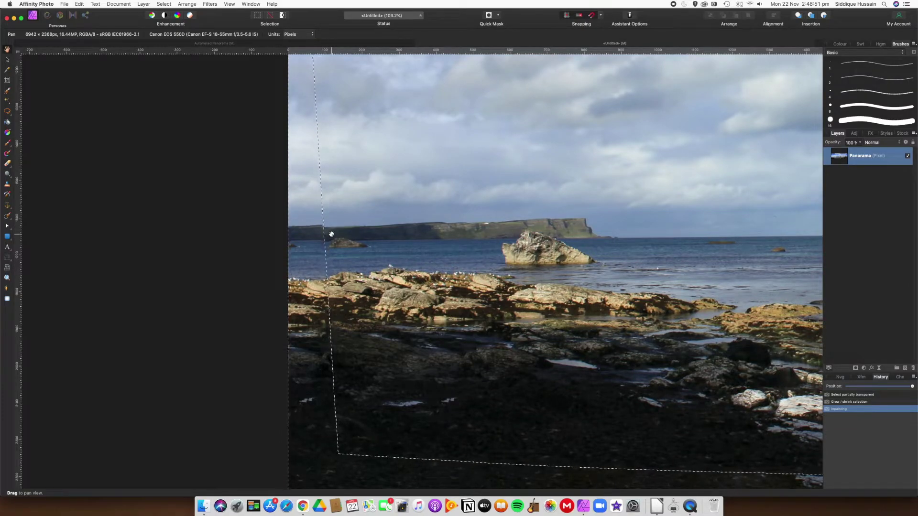
pyautogui.press('super+0')
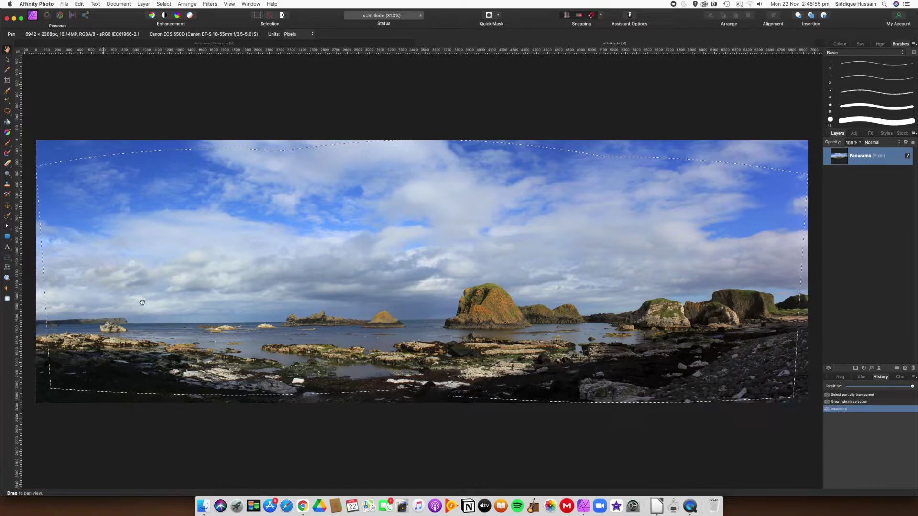
# - Deselect the inpainted areas around the panorama
pyautogui.moveTo(411, 264)
pyautogui.mouseDown()
pyautogui.moveTo(396, 255)
pyautogui.moveTo(404, 251)
pyautogui.mouseUp()
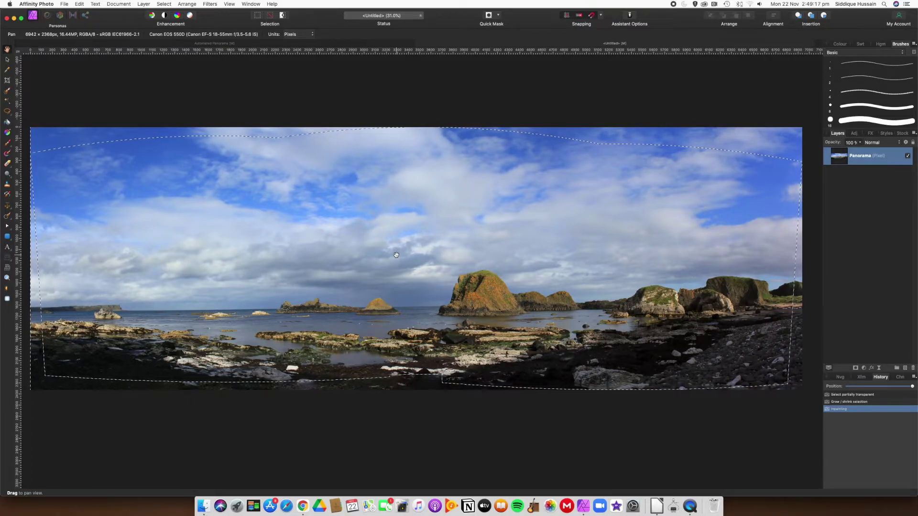
pyautogui.press('cmd+d')
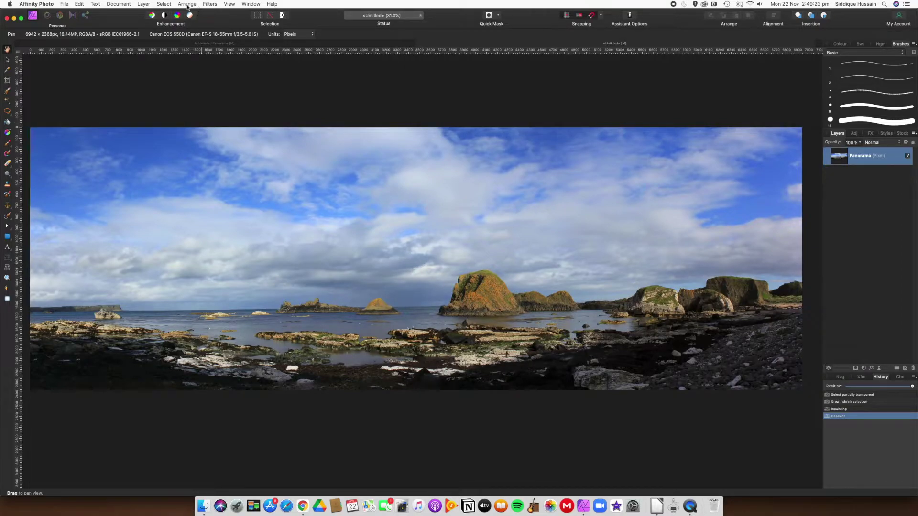
pyautogui.click(163, 4)
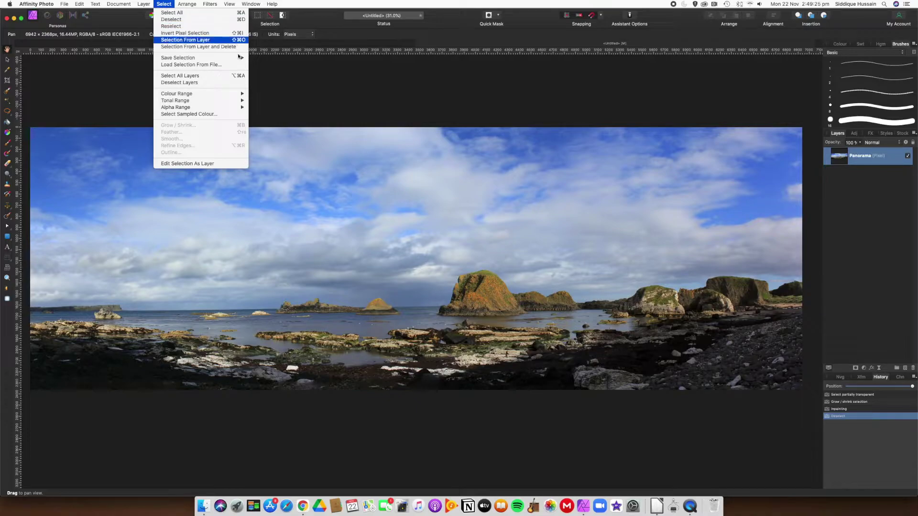
pyautogui.click(328, 118)
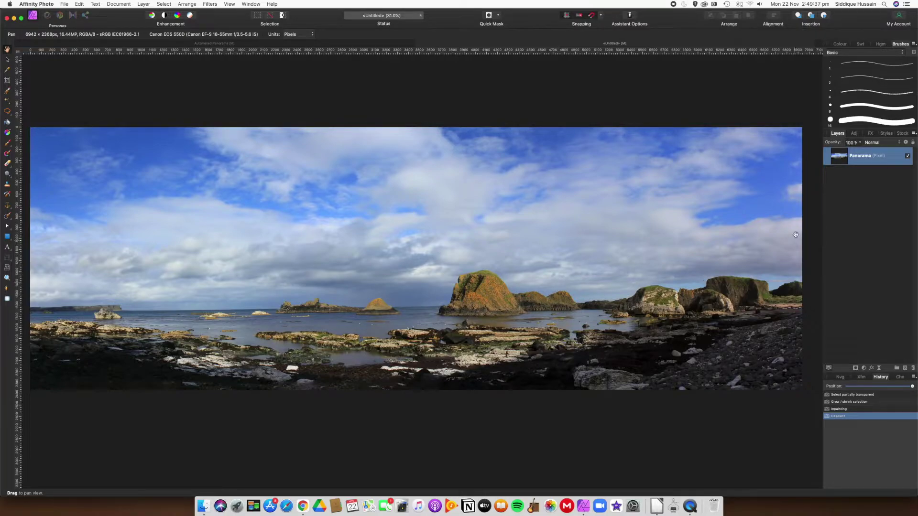
# - Add a Curves adjustment with a highlight point near 0.749, 0.734, a lowered shadow point, and the black point at X 0.046
pyautogui.click(864, 369)
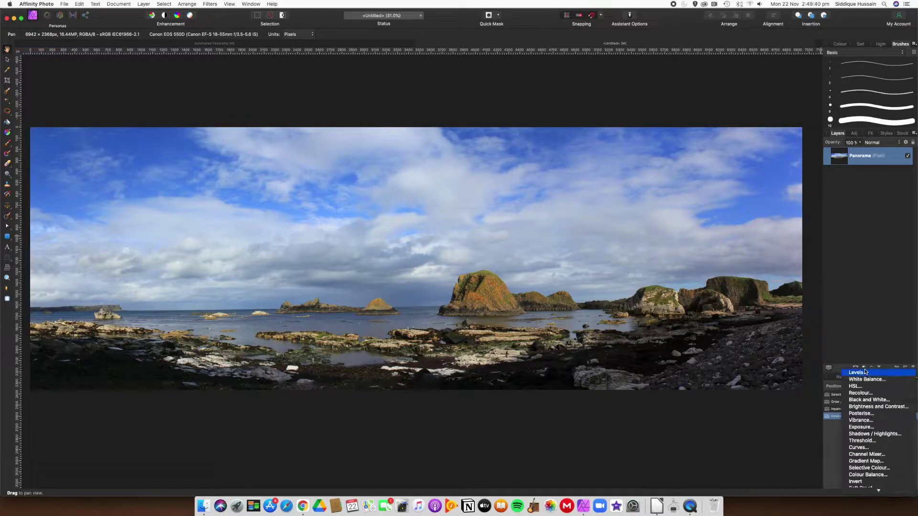
pyautogui.click(858, 447)
pyautogui.moveTo(730, 306); pyautogui.dragTo(670, 96)
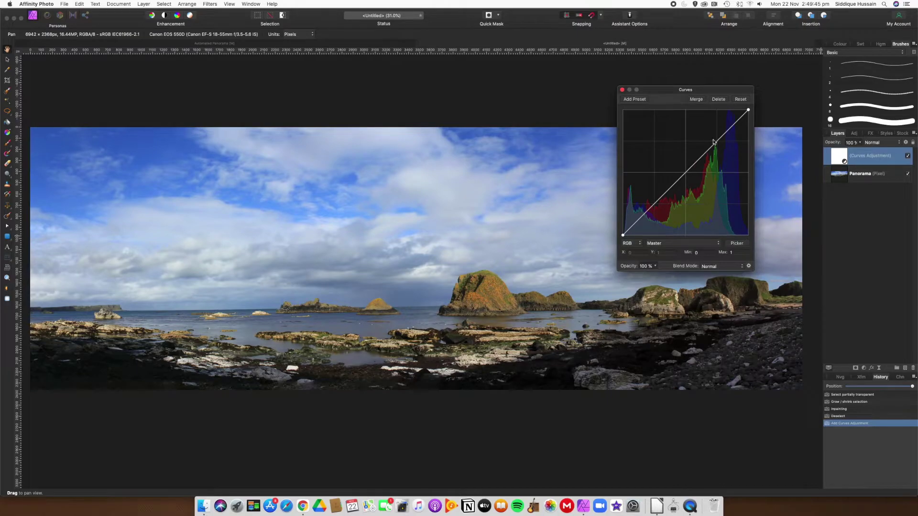
pyautogui.click(713, 142)
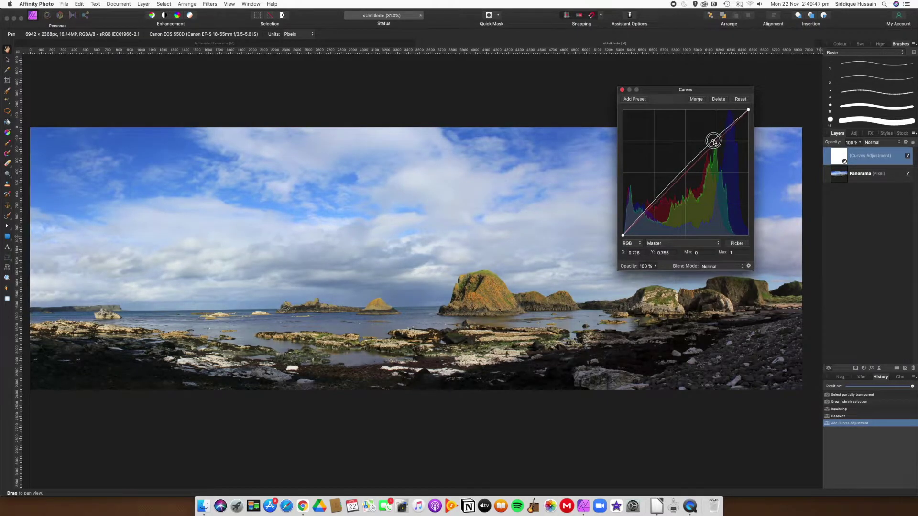
pyautogui.moveTo(713, 142); pyautogui.dragTo(716, 144)
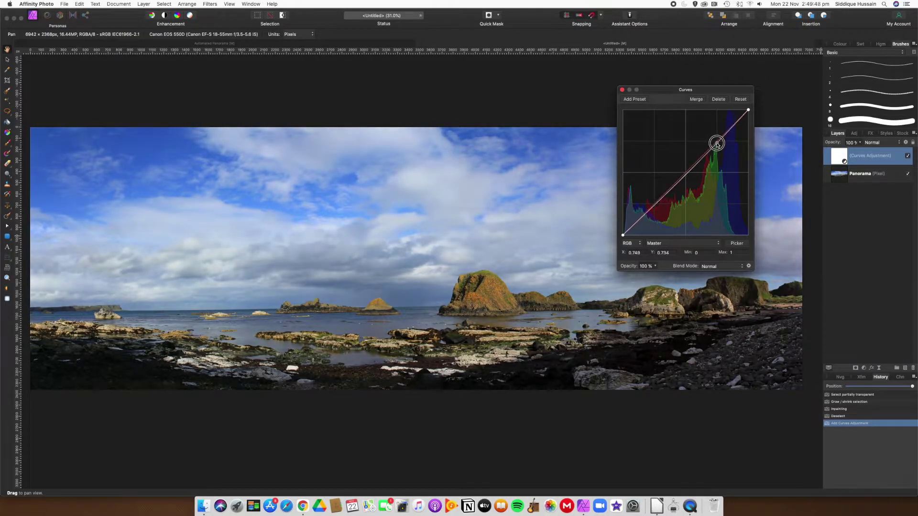
pyautogui.click(656, 208)
pyautogui.moveTo(657, 209); pyautogui.dragTo(628, 241)
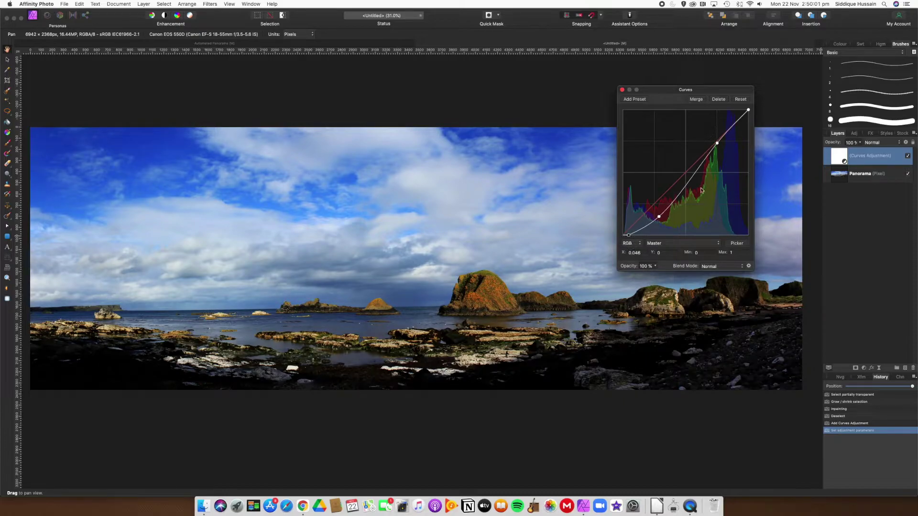
# - Refine the curve with slightly raised highlights and a shadow point at about 0.218, 0.125, and merge it into the Panorama layer
pyautogui.moveTo(749, 110); pyautogui.dragTo(748, 111)
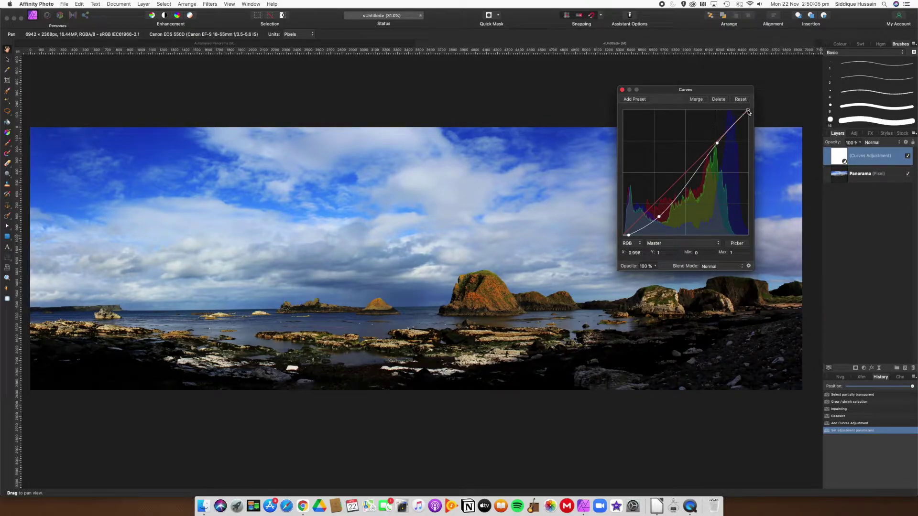
pyautogui.click(717, 142)
pyautogui.moveTo(717, 143); pyautogui.dragTo(715, 140)
pyautogui.click(659, 217)
pyautogui.moveTo(658, 217); pyautogui.dragTo(650, 219)
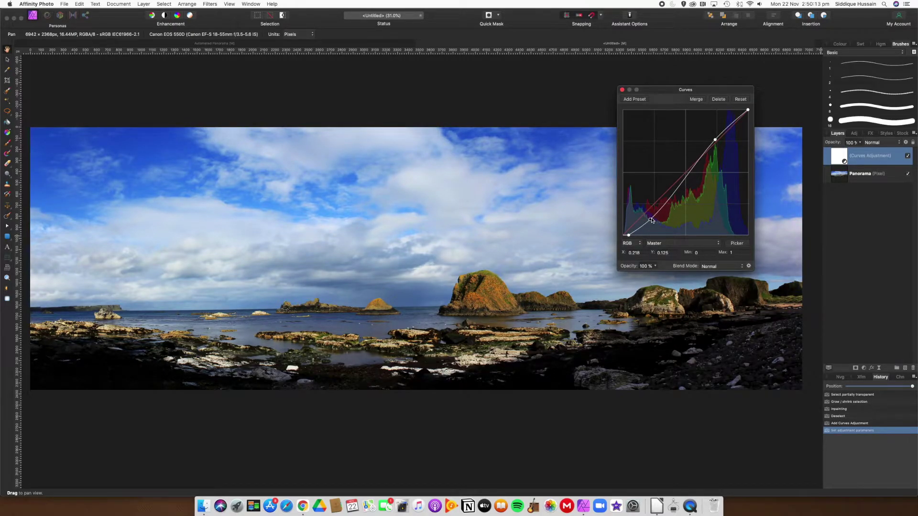
pyautogui.click(696, 100)
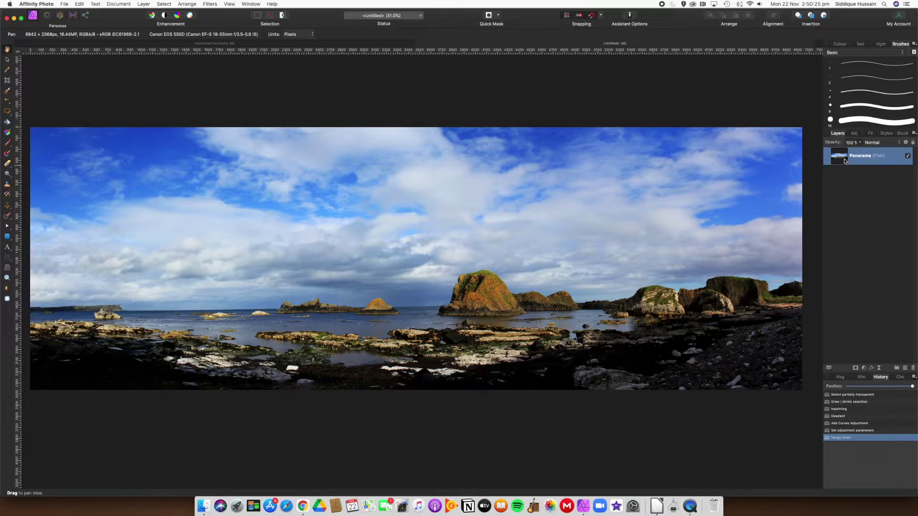
# - Enable the Outline effect on the Panorama layer and open its detailed effect settings clear of the image centre
pyautogui.click(871, 368)
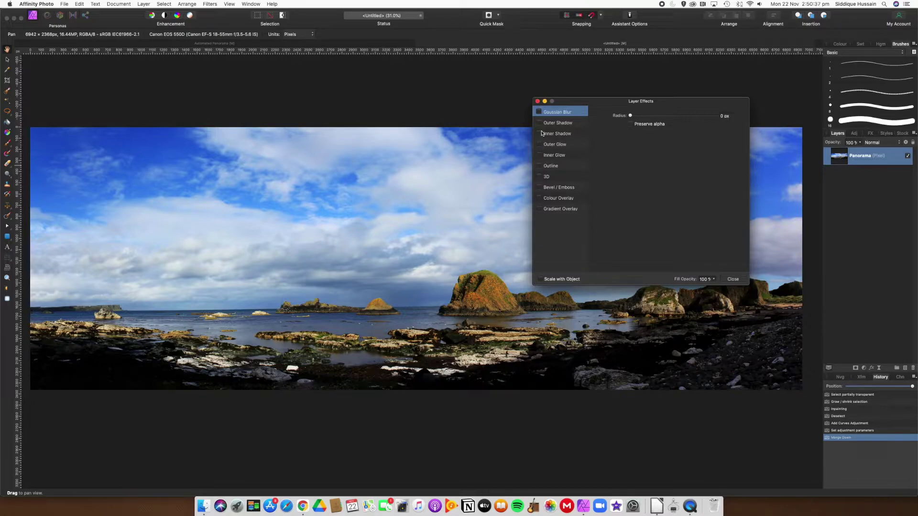
pyautogui.click(537, 100)
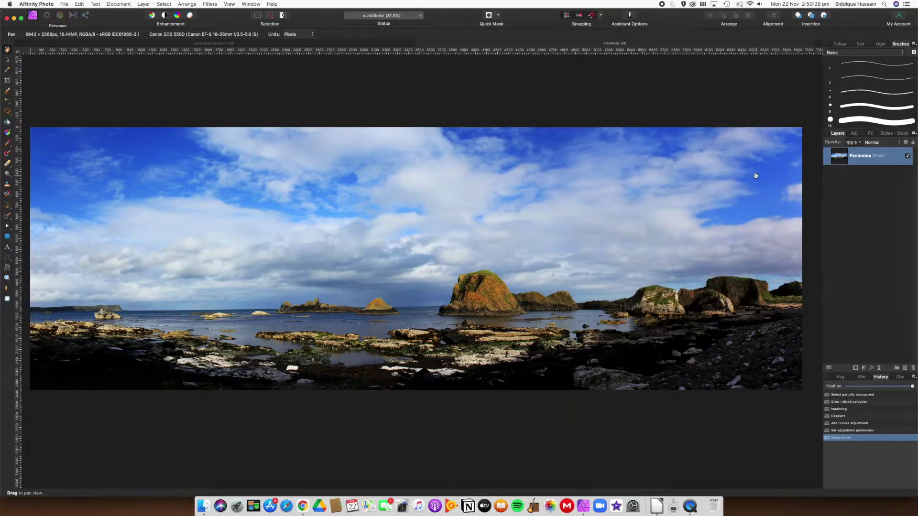
pyautogui.click(870, 133)
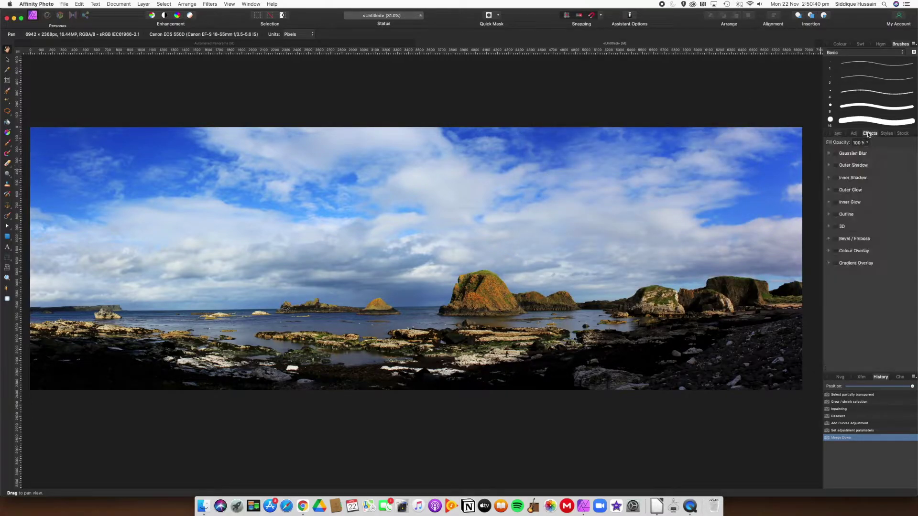
pyautogui.click(835, 215)
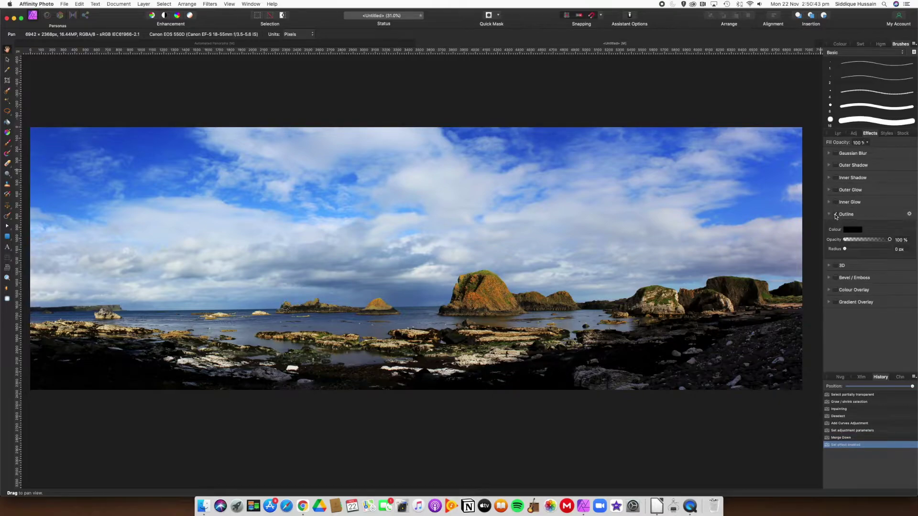
pyautogui.click(909, 214)
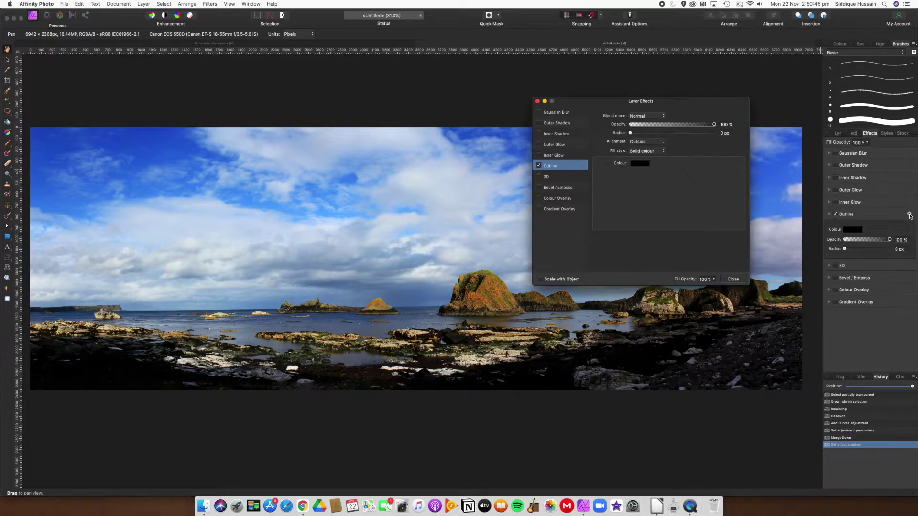
pyautogui.moveTo(679, 104); pyautogui.dragTo(703, 74)
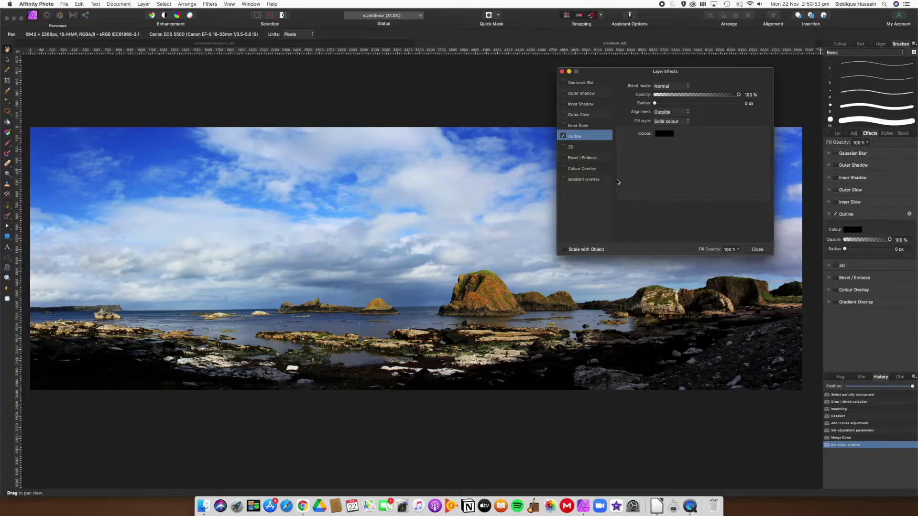
# - Set the outline's alignment to Inside and change its solid colour to white
pyautogui.click(682, 113)
pyautogui.click(677, 125)
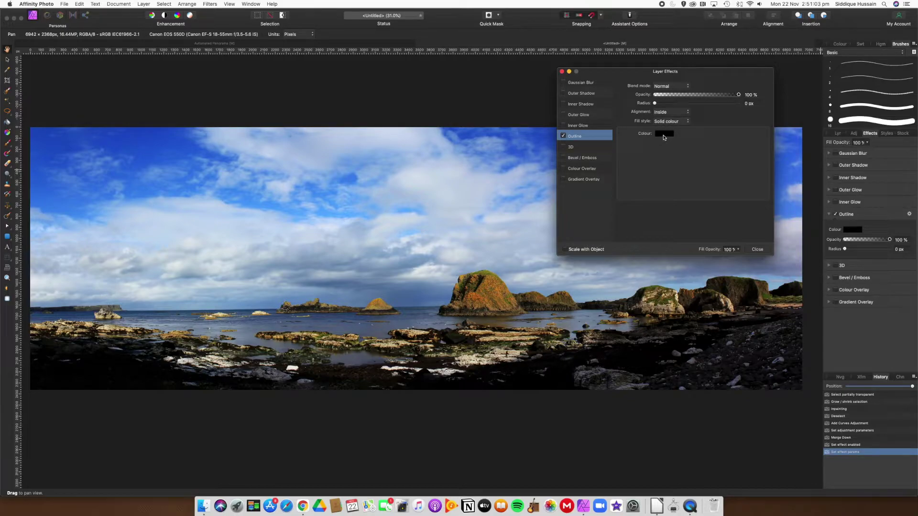
pyautogui.click(664, 134)
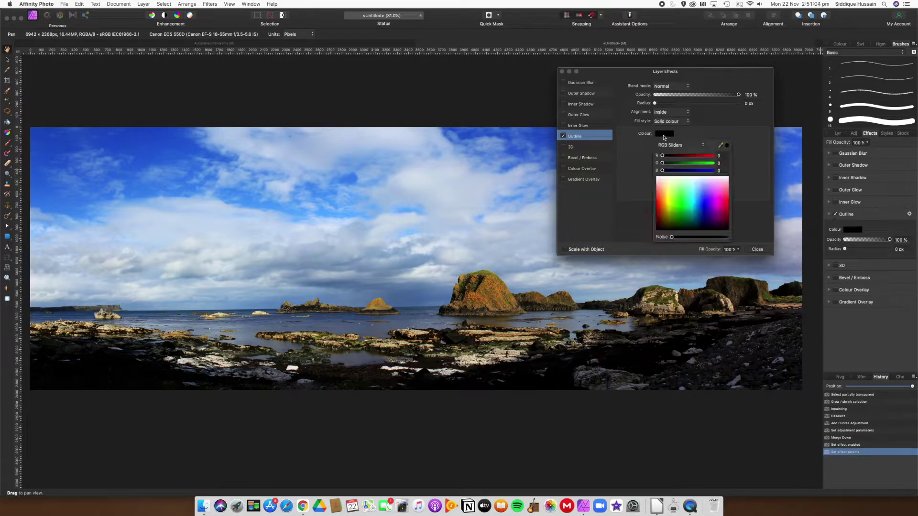
pyautogui.click(666, 178)
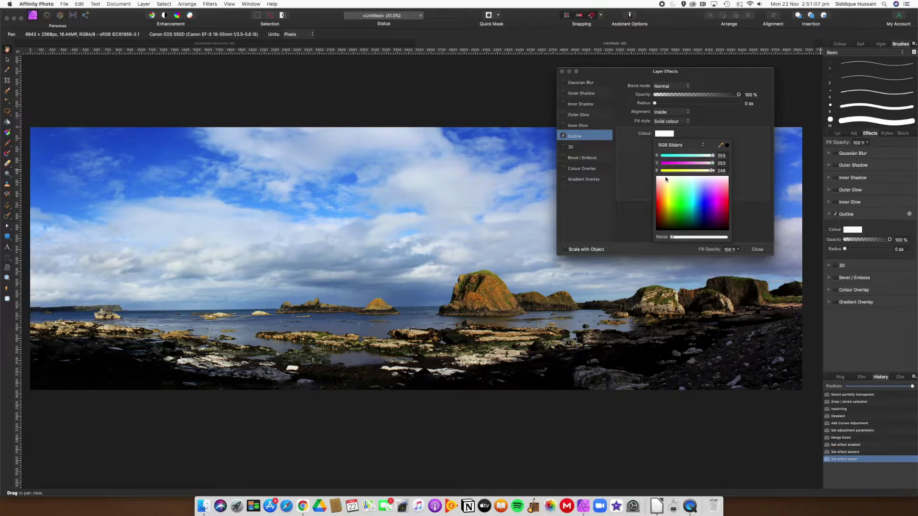
pyautogui.click(714, 164)
pyautogui.click(713, 171)
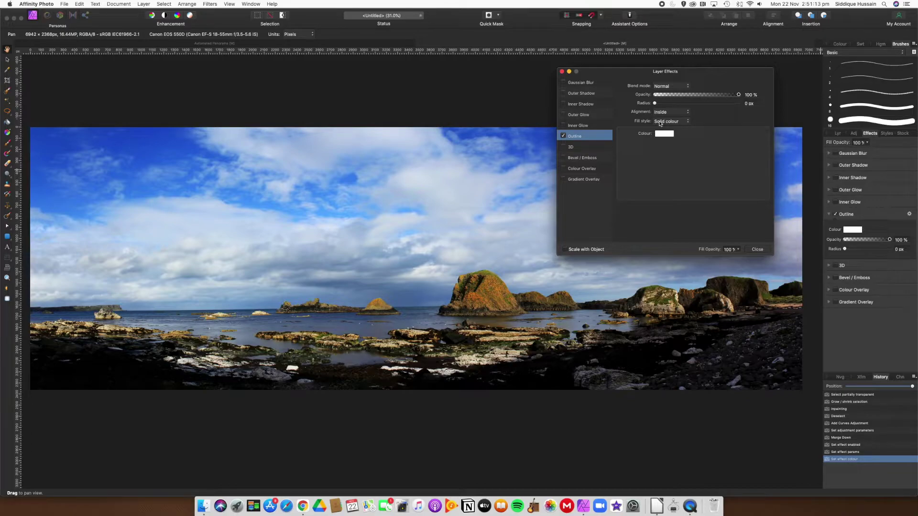
# - Increase the outline radius to about 92.9 px and close the layer effect settings
pyautogui.moveTo(654, 104); pyautogui.dragTo(731, 104)
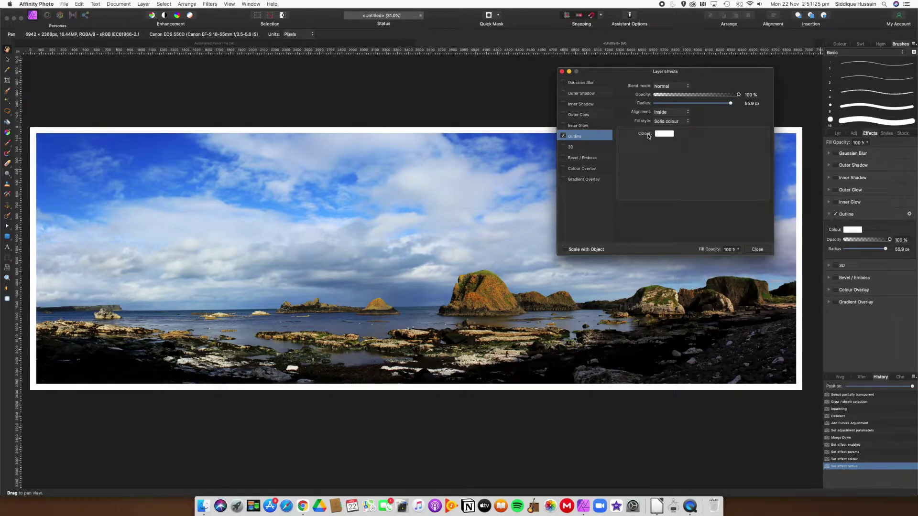
pyautogui.moveTo(730, 105); pyautogui.dragTo(737, 107)
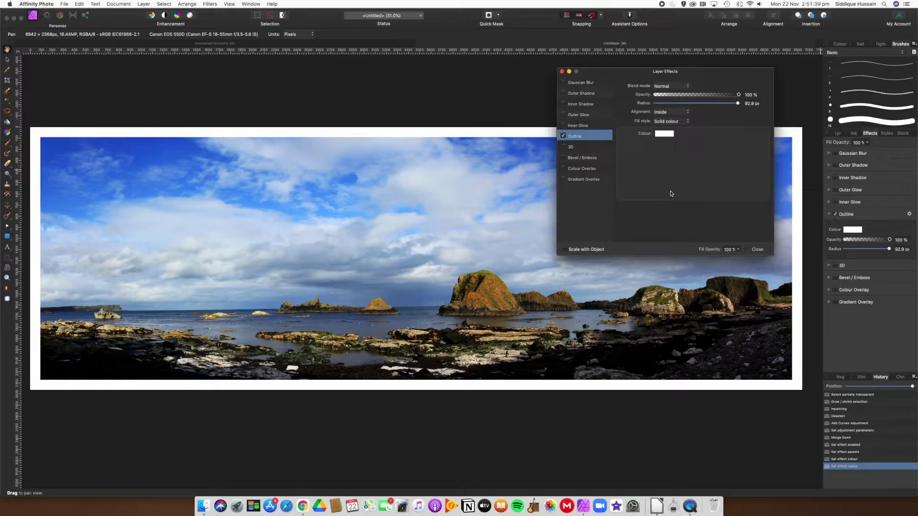
pyautogui.click(755, 250)
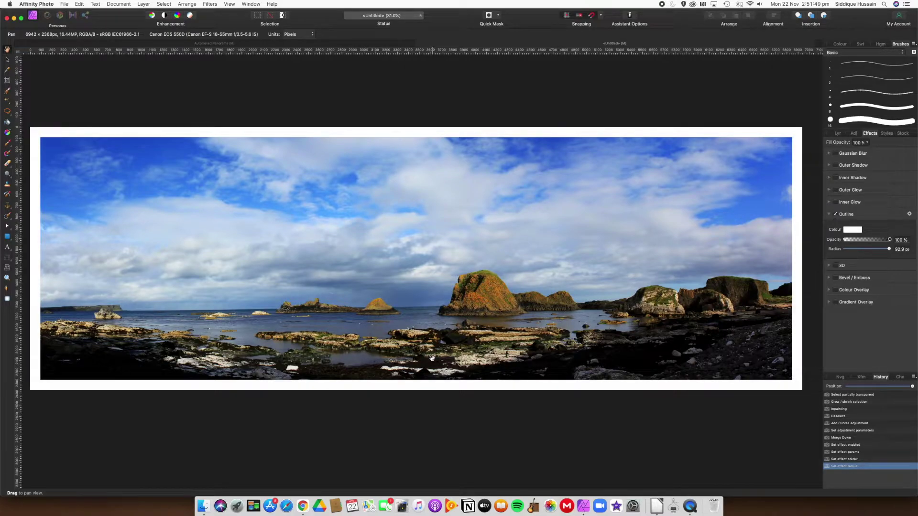
# - Draw a white rounded rectangle over the rocks near the panorama's lower edge and centre it horizontally, slightly above the border
pyautogui.click(9, 239)
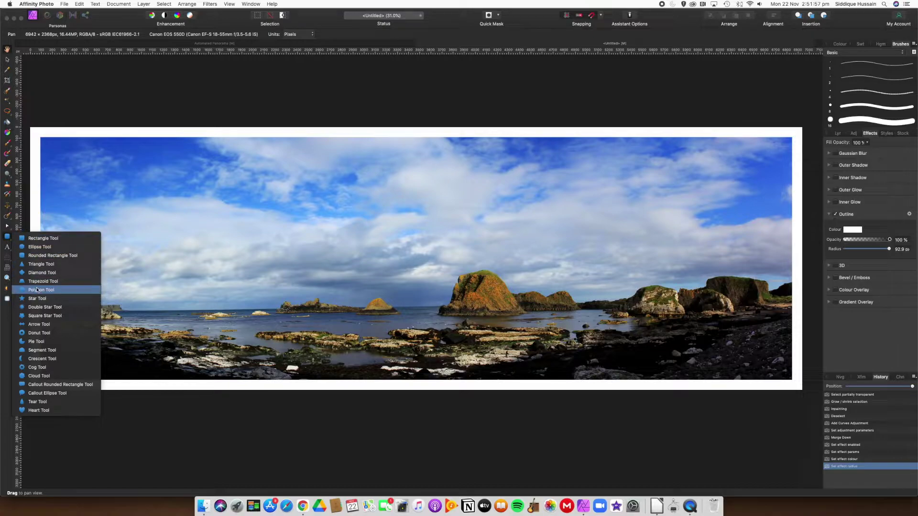
pyautogui.click(39, 256)
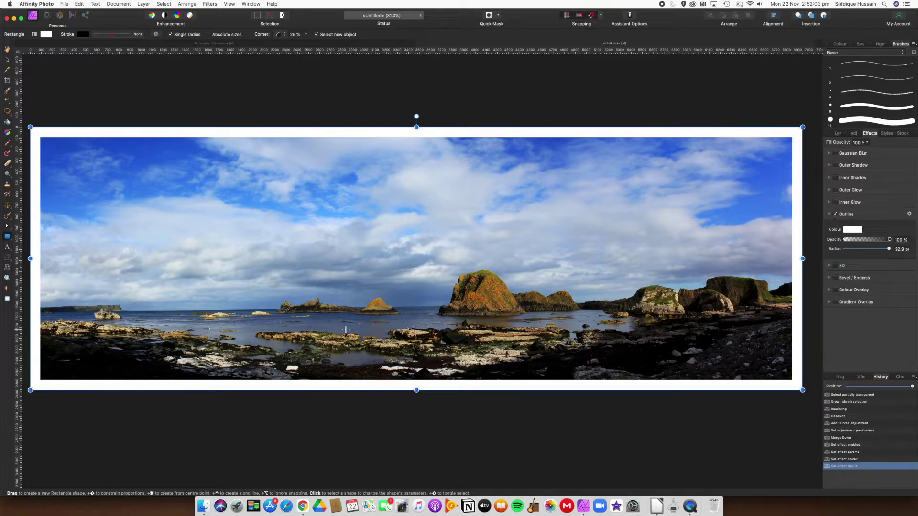
pyautogui.moveTo(345, 329); pyautogui.dragTo(496, 366)
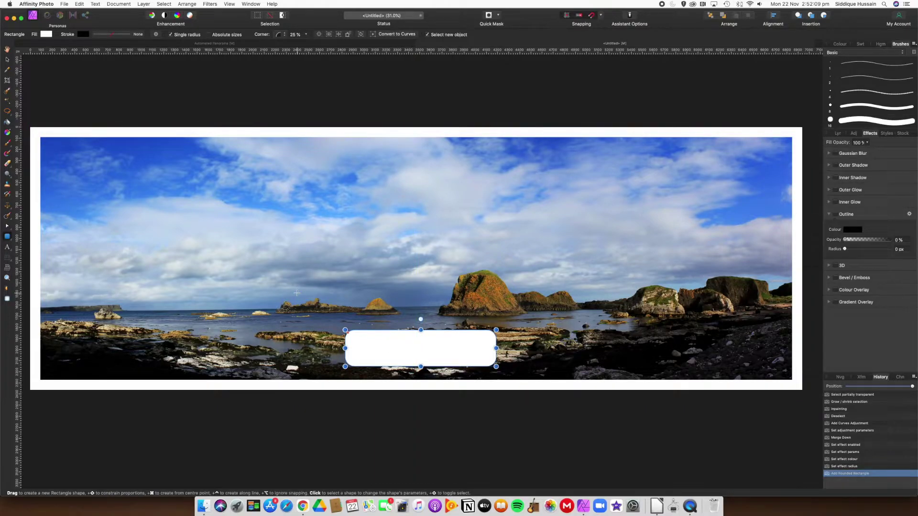
pyautogui.click(8, 59)
pyautogui.moveTo(420, 351)
pyautogui.mouseDown()
pyautogui.moveTo(430, 349)
pyautogui.moveTo(415, 346)
pyautogui.mouseUp()
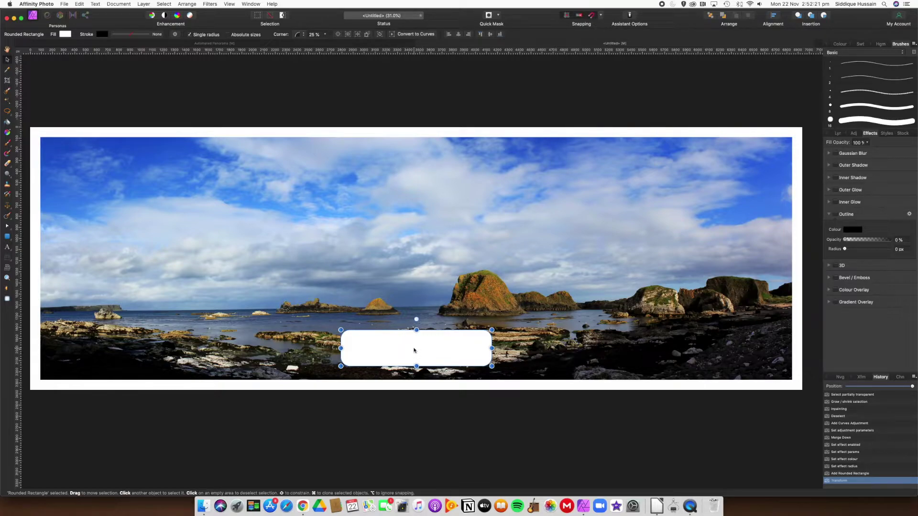
pyautogui.moveTo(414, 349)
pyautogui.mouseDown()
pyautogui.moveTo(432, 346)
pyautogui.moveTo(409, 345)
pyautogui.moveTo(415, 340)
pyautogui.moveTo(416, 353)
pyautogui.moveTo(412, 258)
pyautogui.moveTo(414, 353)
pyautogui.mouseUp()
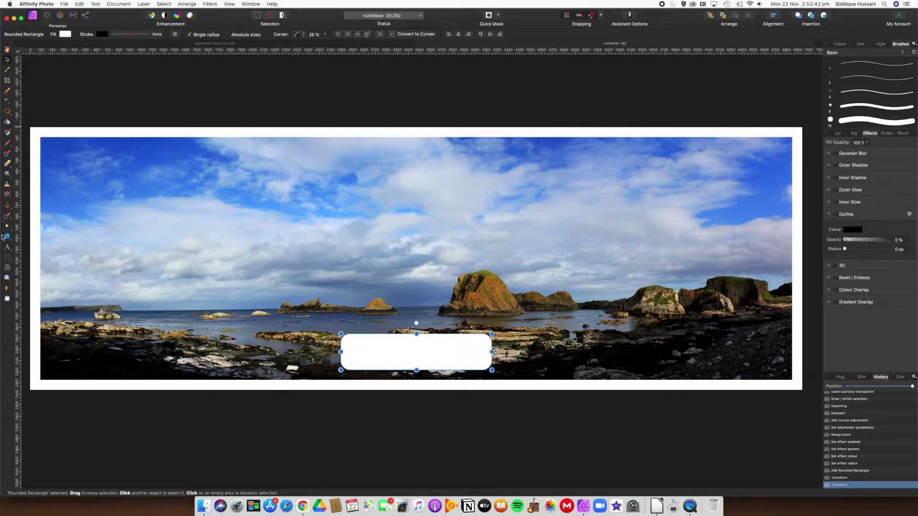
# - Make the rounded rectangle's white fill partly transparent and add a solid black stroke several points wide
pyautogui.click(66, 34)
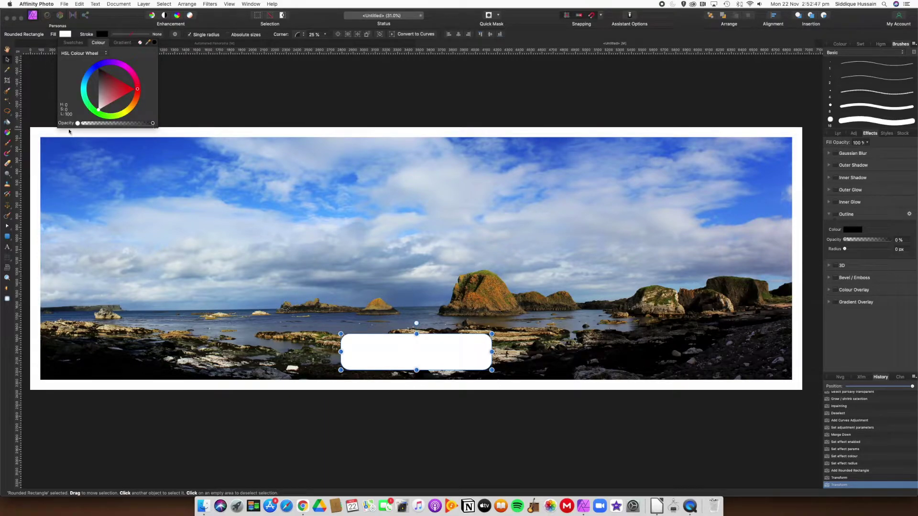
pyautogui.moveTo(153, 123); pyautogui.dragTo(133, 124)
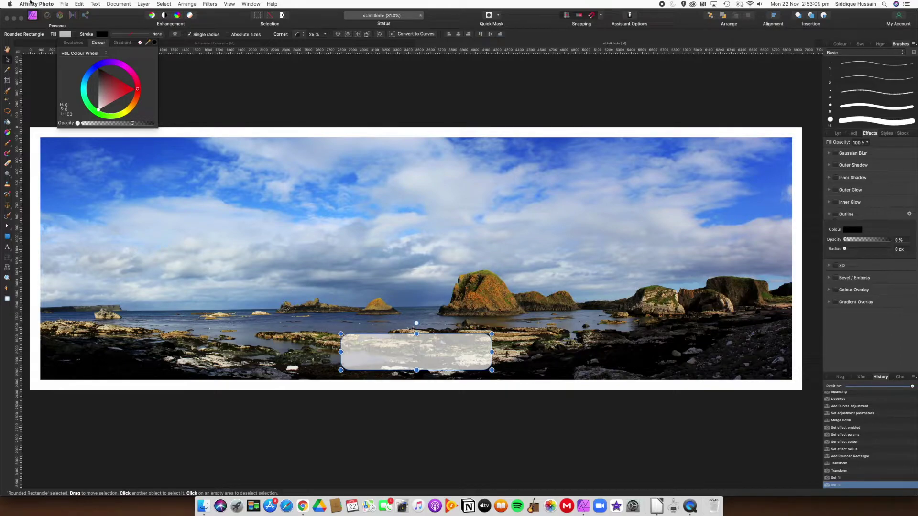
pyautogui.click(103, 36)
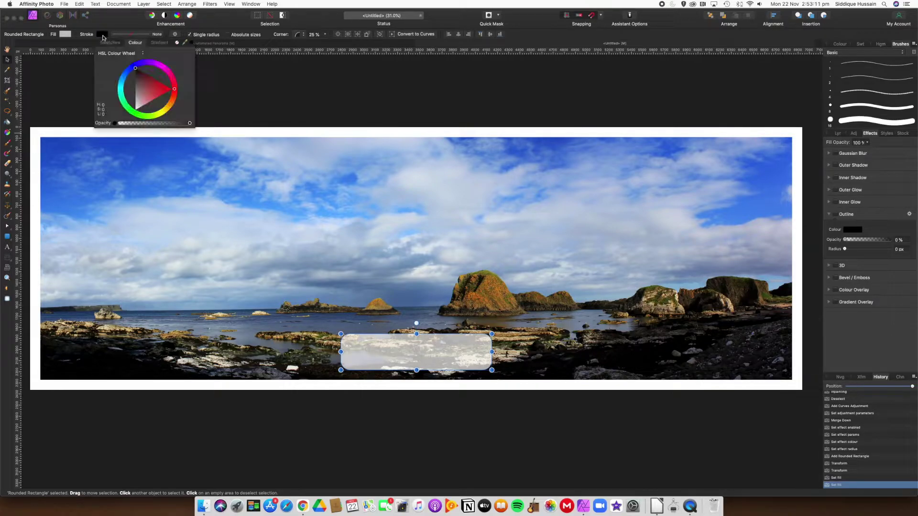
pyautogui.click(154, 36)
pyautogui.click(125, 46)
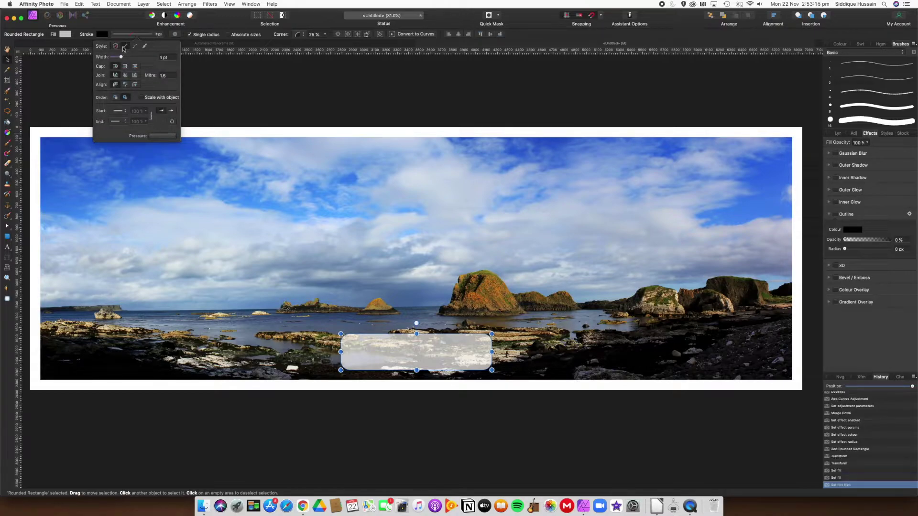
pyautogui.moveTo(122, 58); pyautogui.dragTo(128, 58)
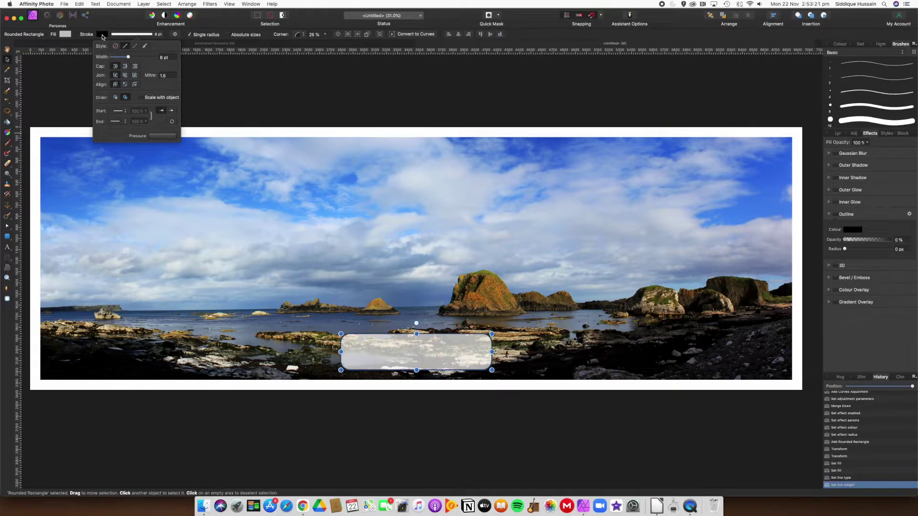
pyautogui.click(127, 39)
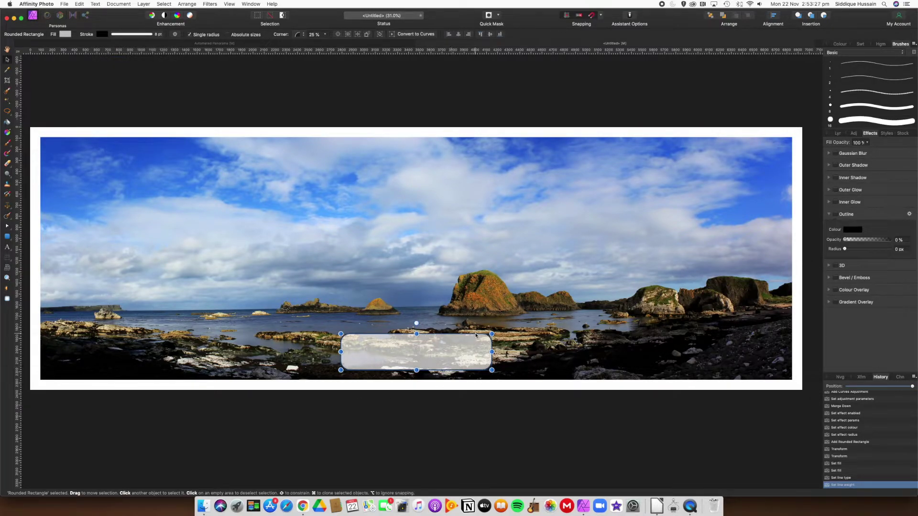
pyautogui.scroll(10, 467, 358)
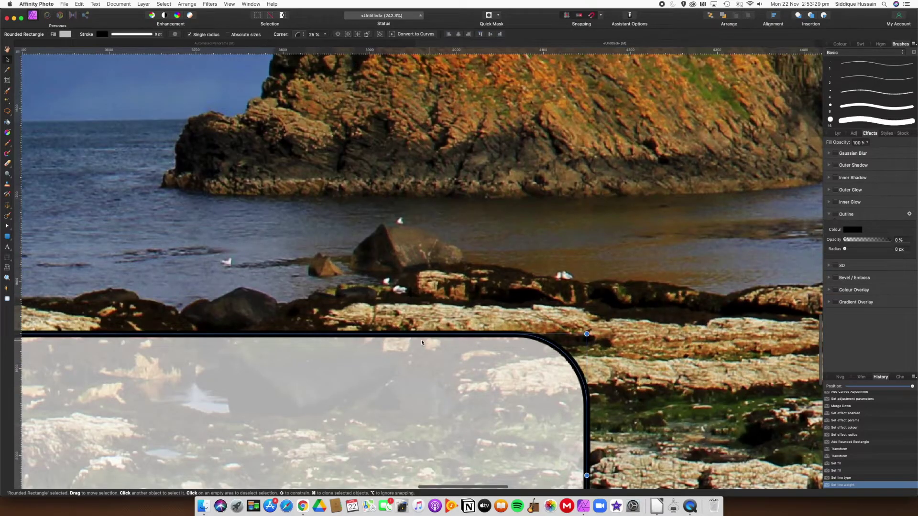
pyautogui.scroll(-8, 426, 342)
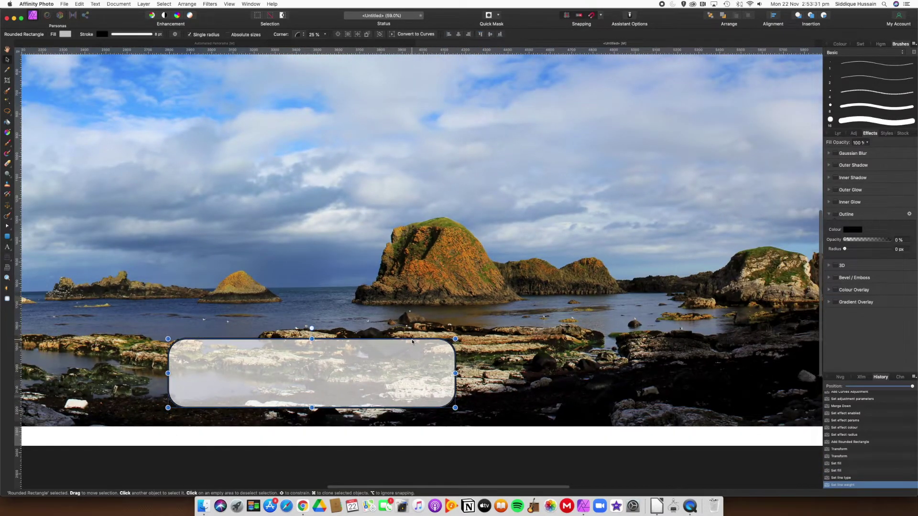
pyautogui.press('super+0')
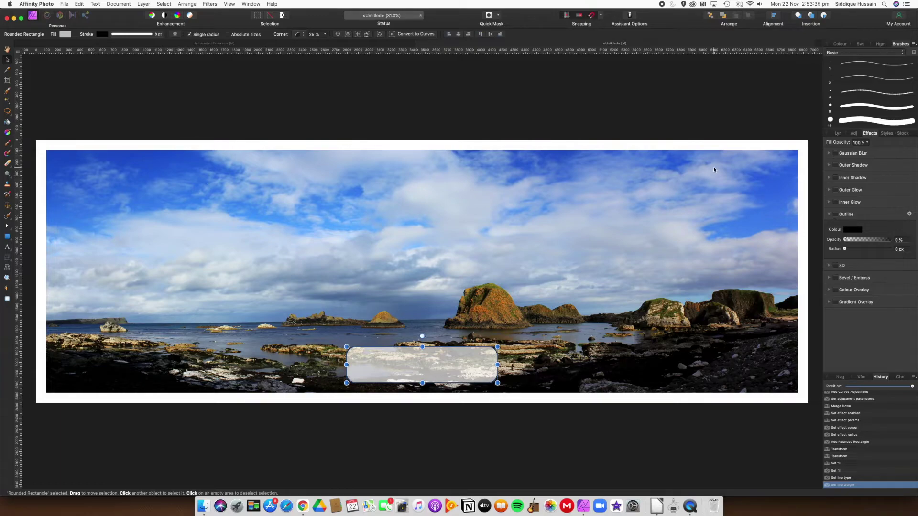
# - Add the artistic text "Coastline" in black Arial at about 187 pt inside the rounded rectangle
pyautogui.click(837, 133)
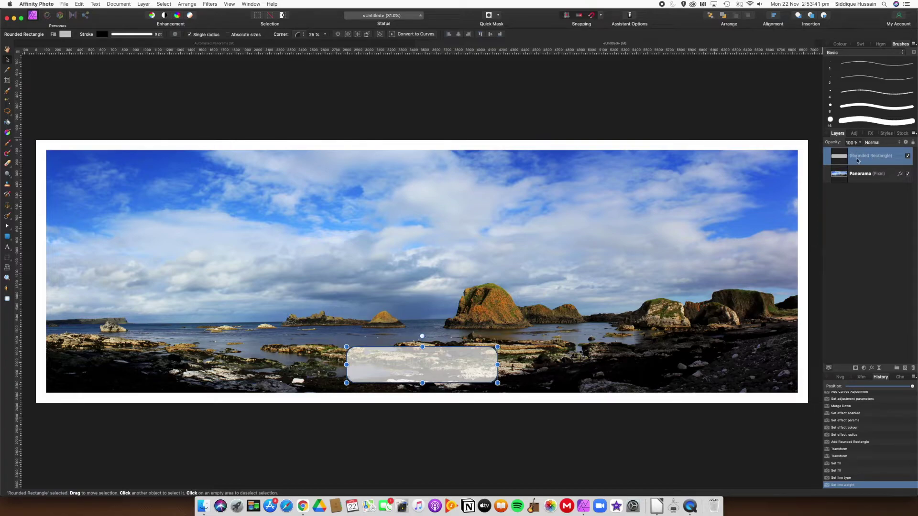
pyautogui.click(859, 174)
pyautogui.click(859, 157)
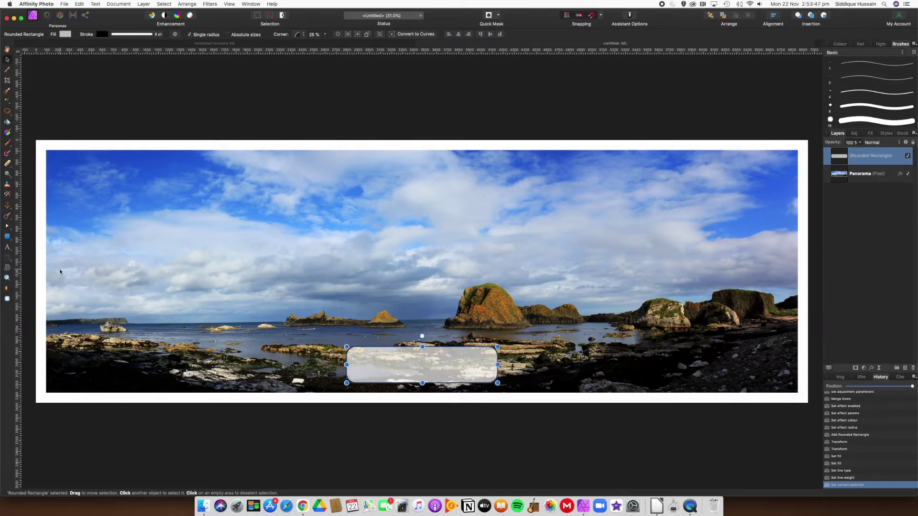
pyautogui.click(7, 248)
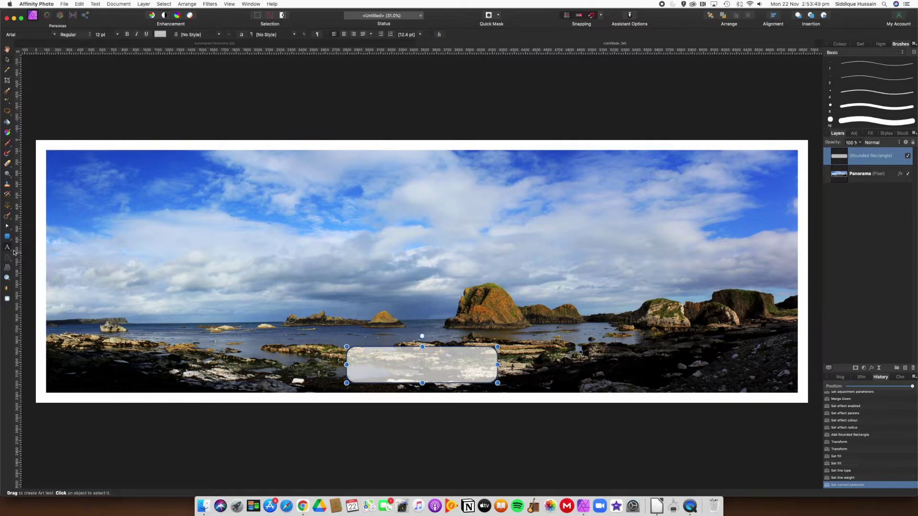
pyautogui.click(117, 34)
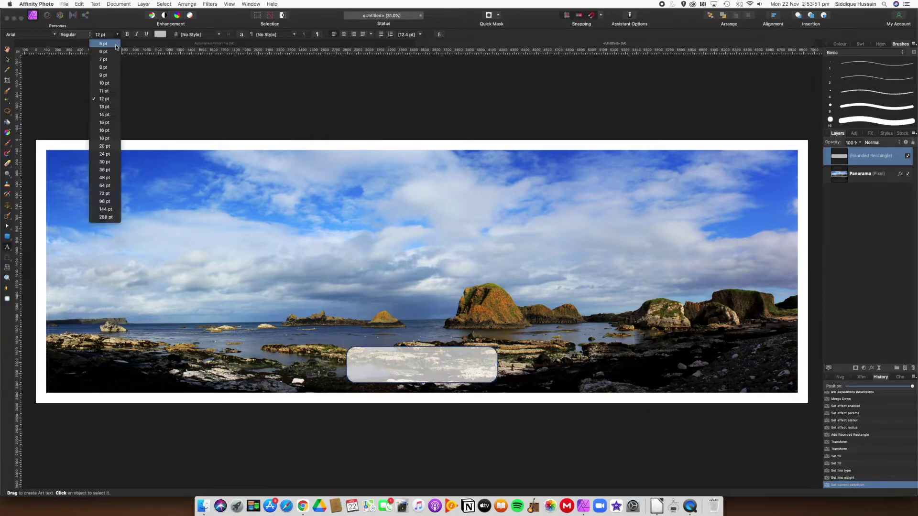
pyautogui.click(104, 194)
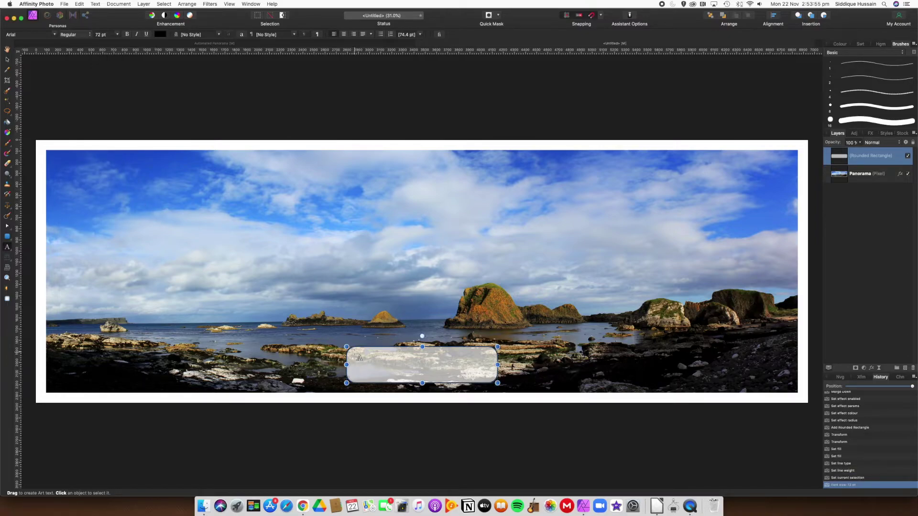
pyautogui.moveTo(356, 354); pyautogui.dragTo(374, 371)
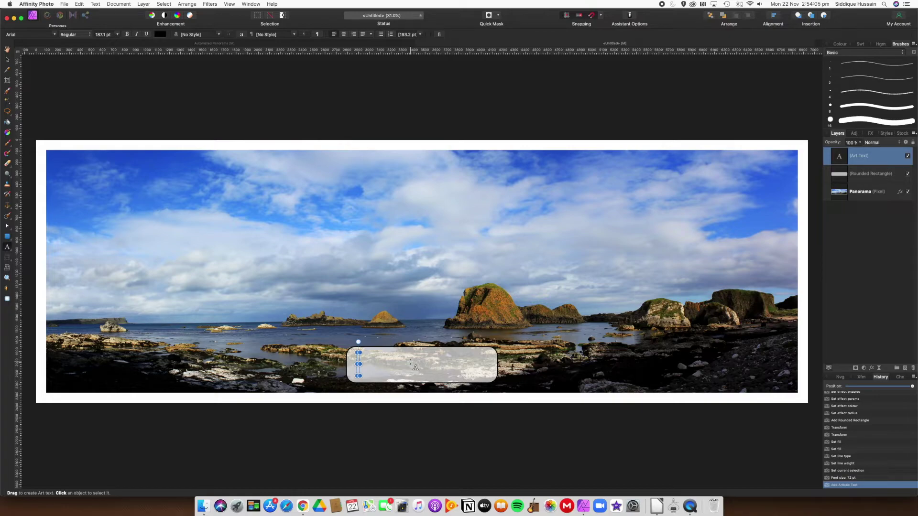
pyautogui.write('C')
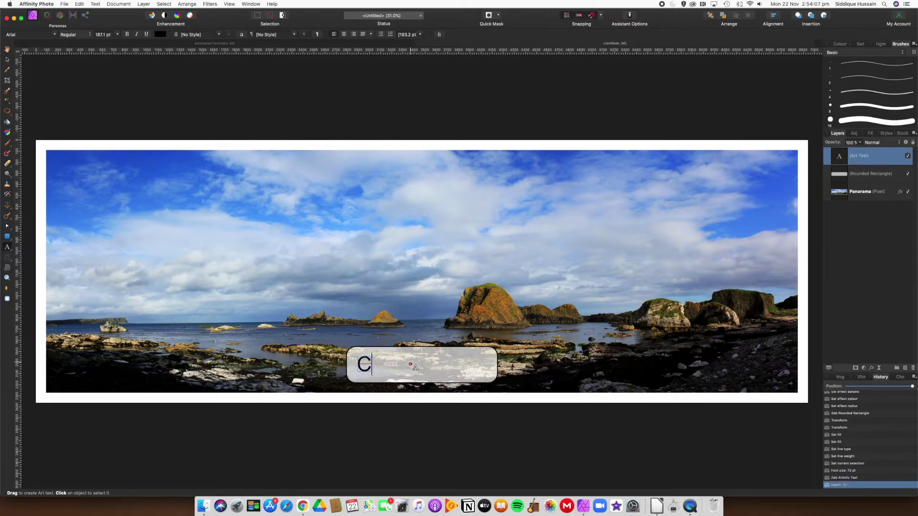
pyautogui.write('oasti')
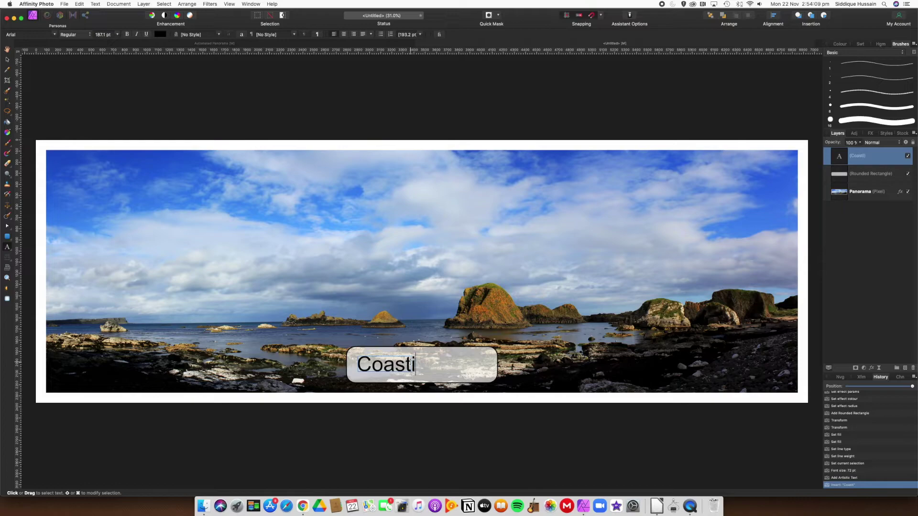
pyautogui.press('BackSpace')
pyautogui.write('line')
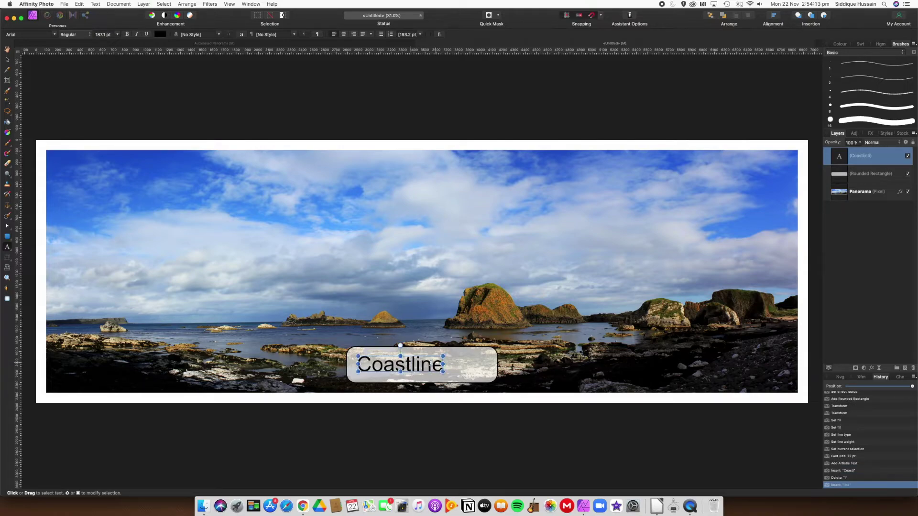
# - Change the "Coastline" text to the Brush Script MT font and enlarge it to about 242.3 pt
pyautogui.doubleClick(414, 365)
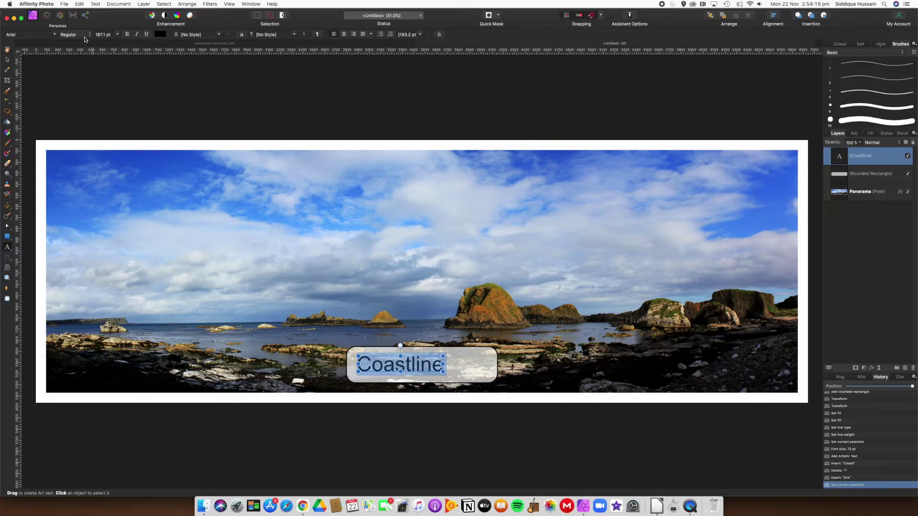
pyautogui.click(55, 34)
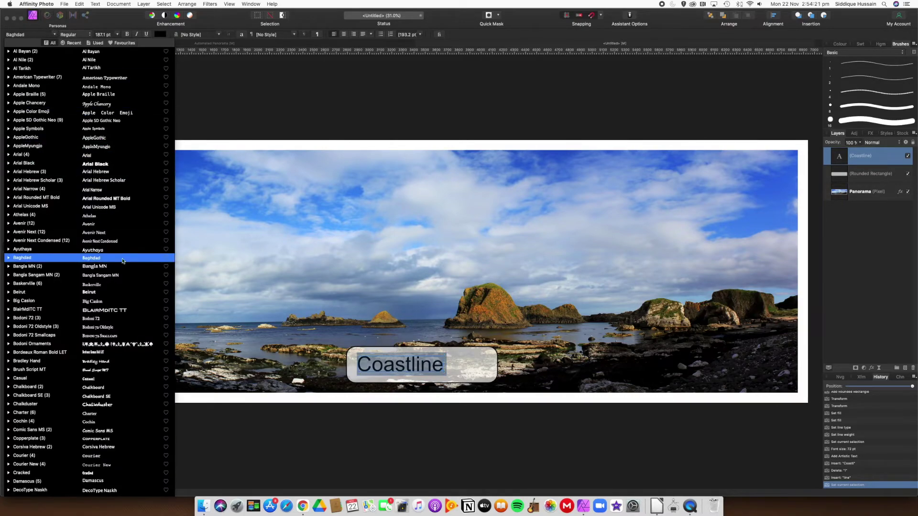
pyautogui.scroll(-5, 126, 310)
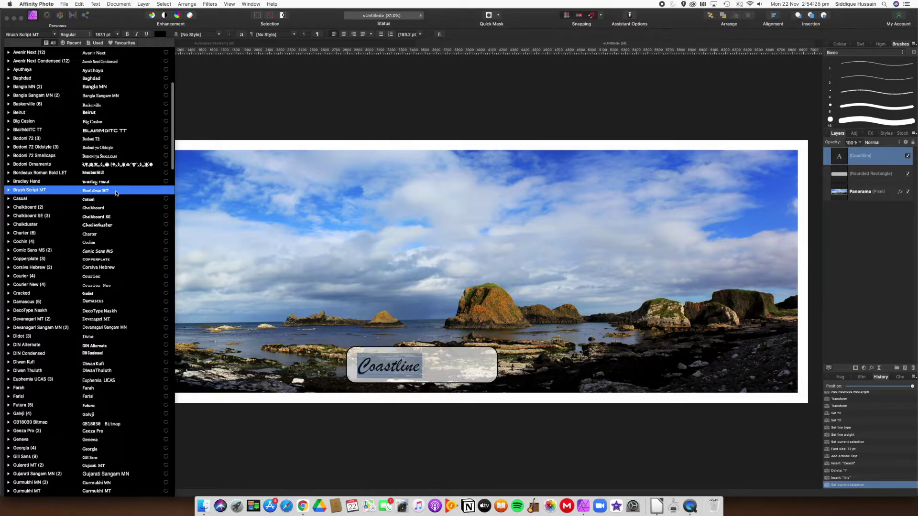
pyautogui.click(96, 191)
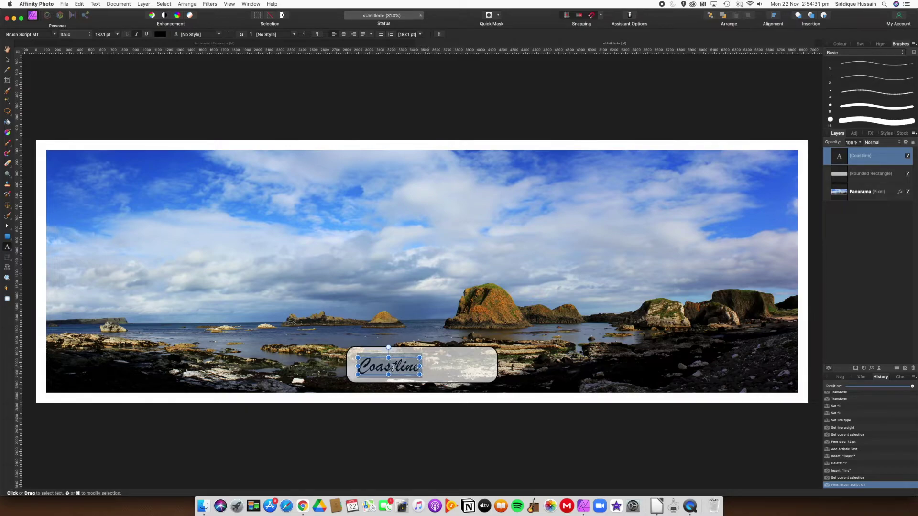
pyautogui.moveTo(419, 374); pyautogui.dragTo(437, 380)
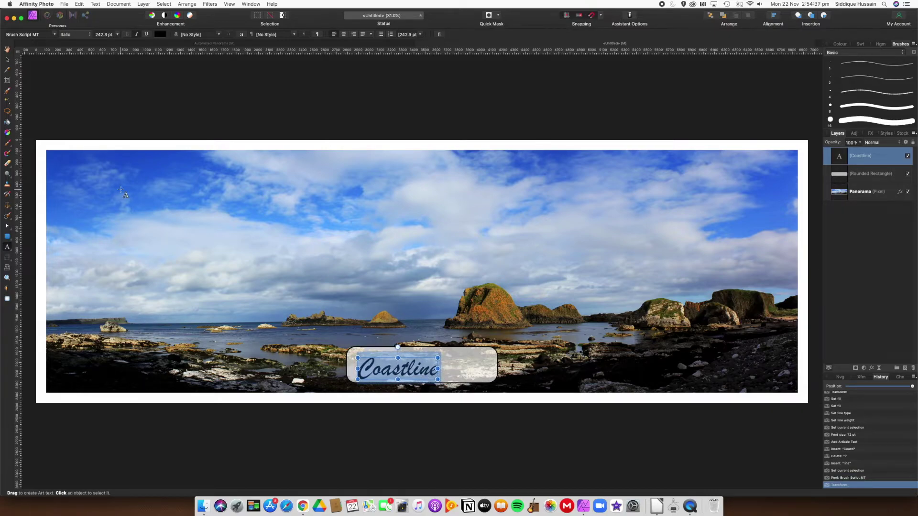
# - Move the "Coastline" text so it is centred horizontally and vertically inside the rounded rectangle
pyautogui.click(8, 61)
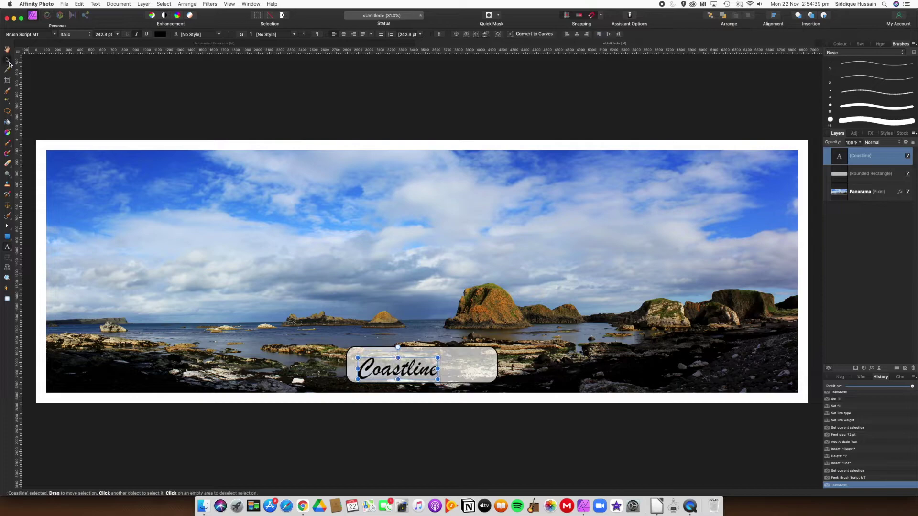
pyautogui.moveTo(399, 368); pyautogui.dragTo(423, 366)
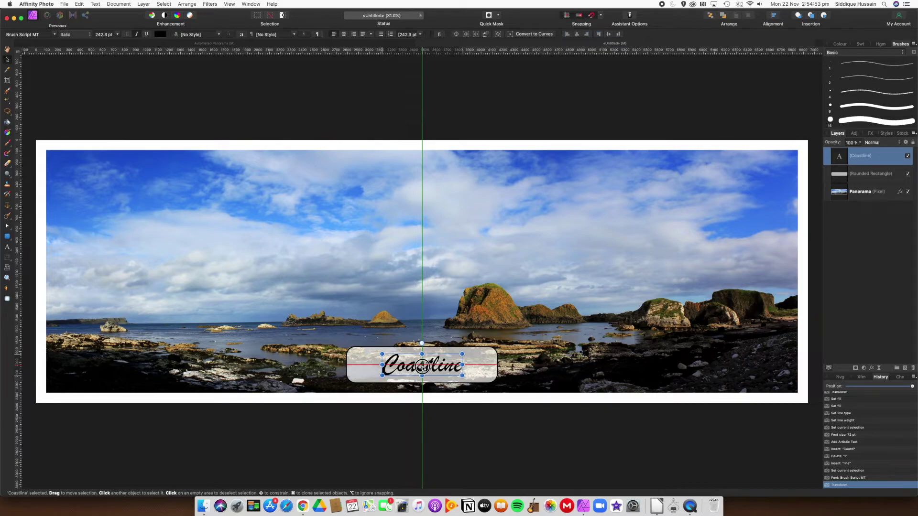
pyautogui.moveTo(422, 366)
pyautogui.mouseDown()
pyautogui.moveTo(424, 271)
pyautogui.moveTo(425, 367)
pyautogui.mouseUp()
pyautogui.moveTo(424, 366); pyautogui.dragTo(424, 367)
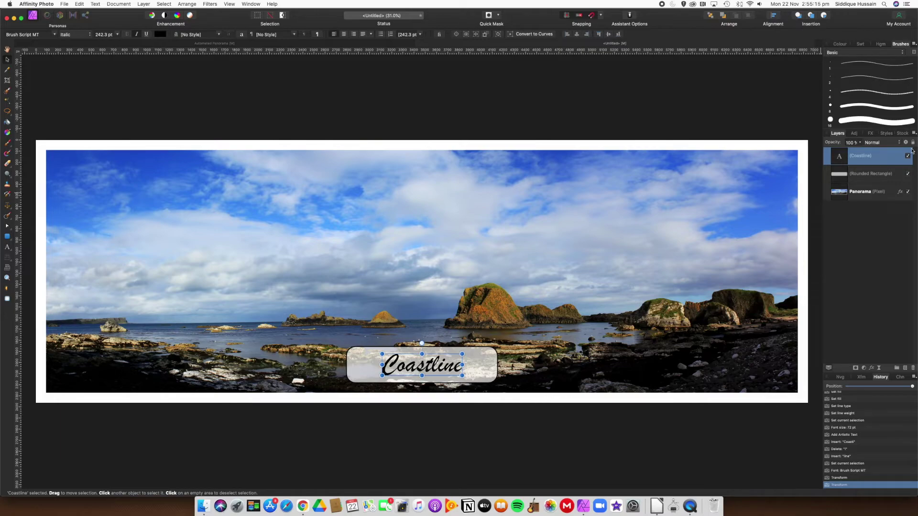
# - Group the "Coastline" text with the rounded rectangle and check the group's contents
pyautogui.keyDown('shift'); pyautogui.click(862, 179); pyautogui.keyUp('shift')
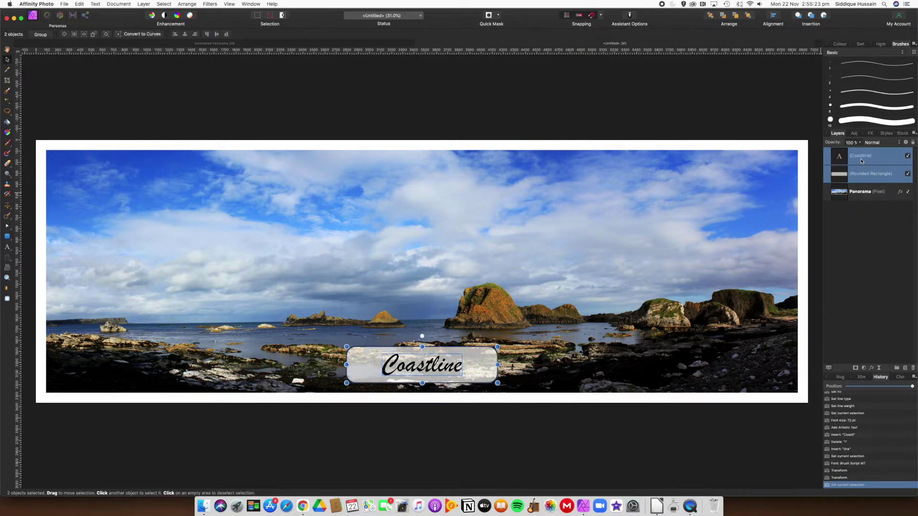
pyautogui.rightClick(861, 160)
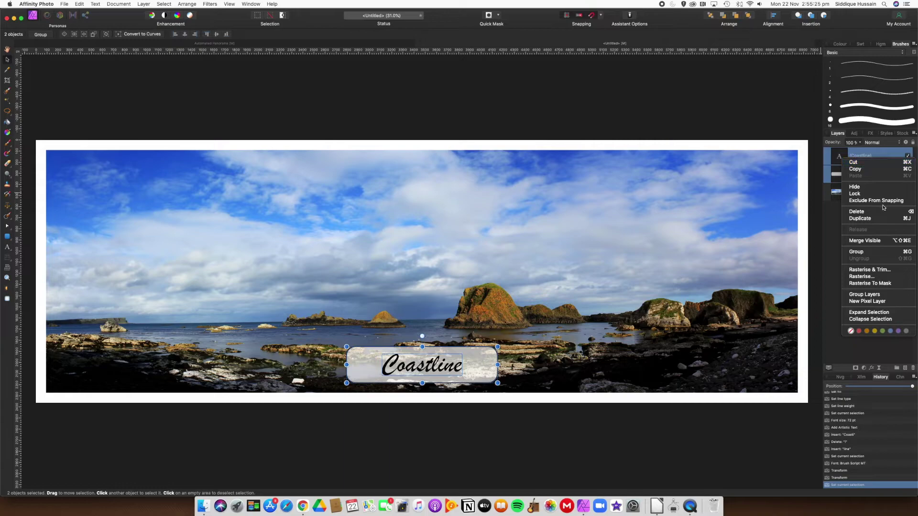
pyautogui.click(862, 252)
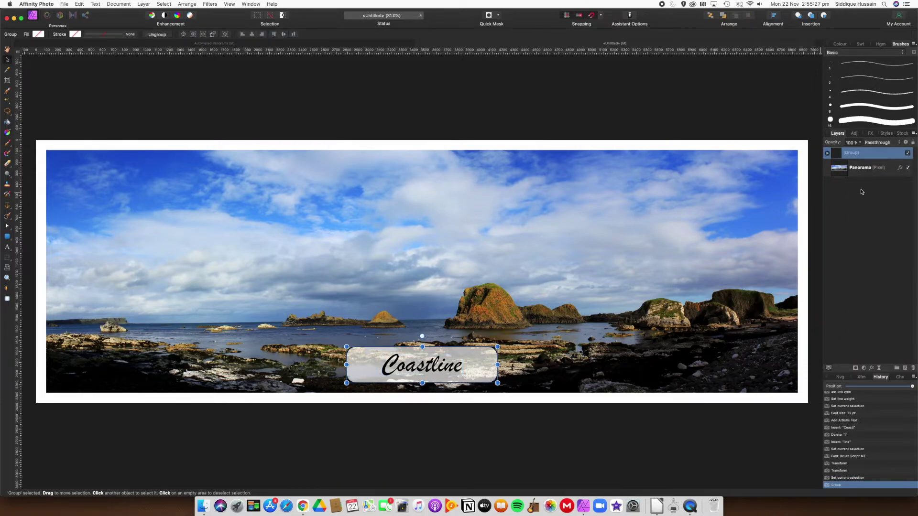
pyautogui.click(827, 153)
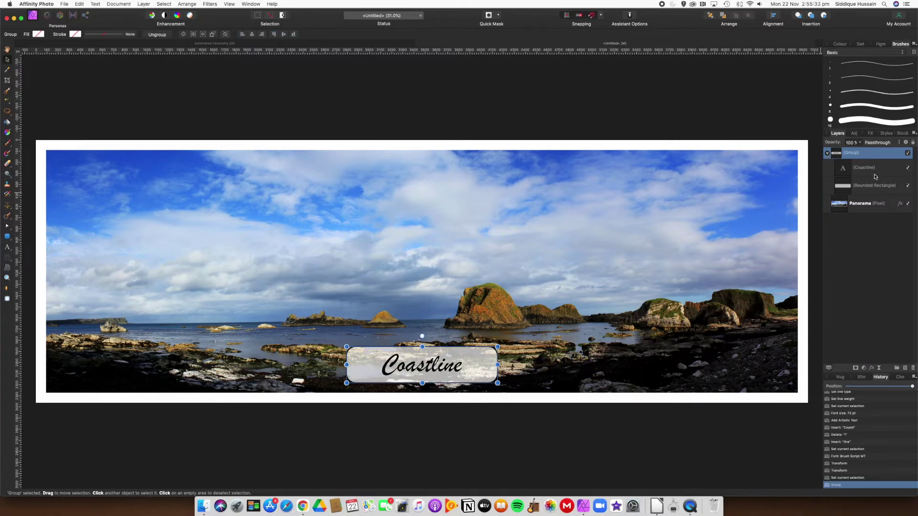
pyautogui.click(827, 153)
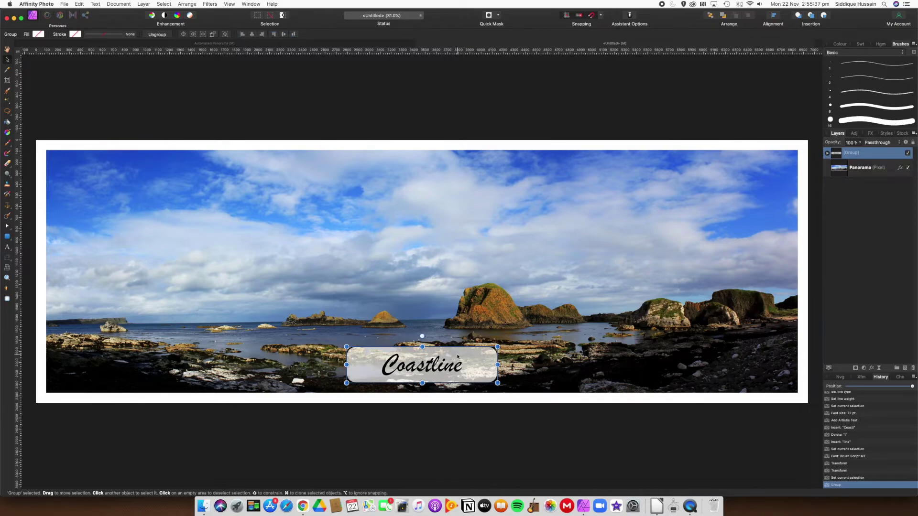
# - Scale the label group down proportionally and recentre it just above the lower border, and ungroup it
pyautogui.moveTo(392, 271); pyautogui.dragTo(460, 332)
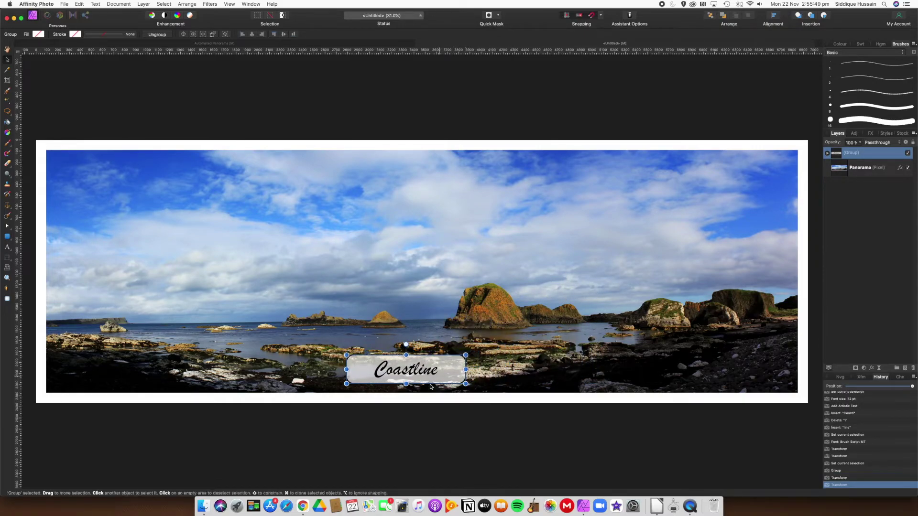
pyautogui.moveTo(415, 371); pyautogui.dragTo(430, 373)
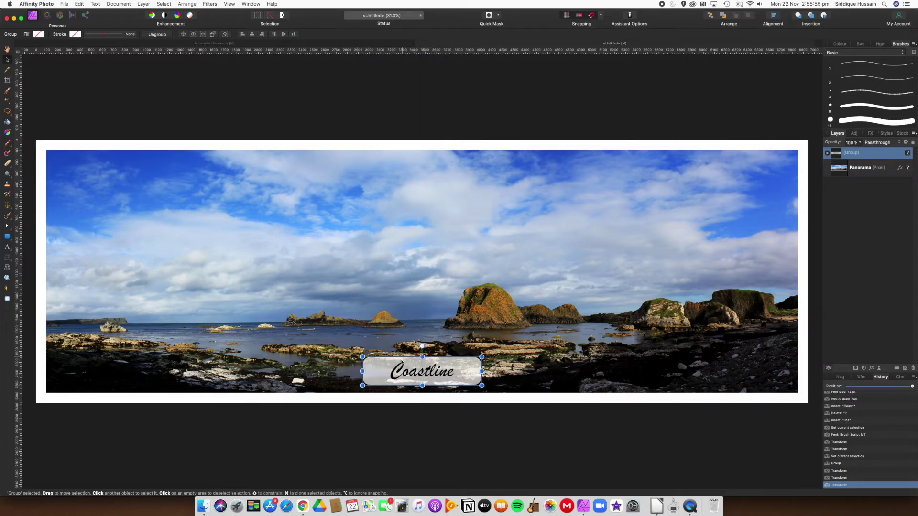
pyautogui.rightClick(855, 158)
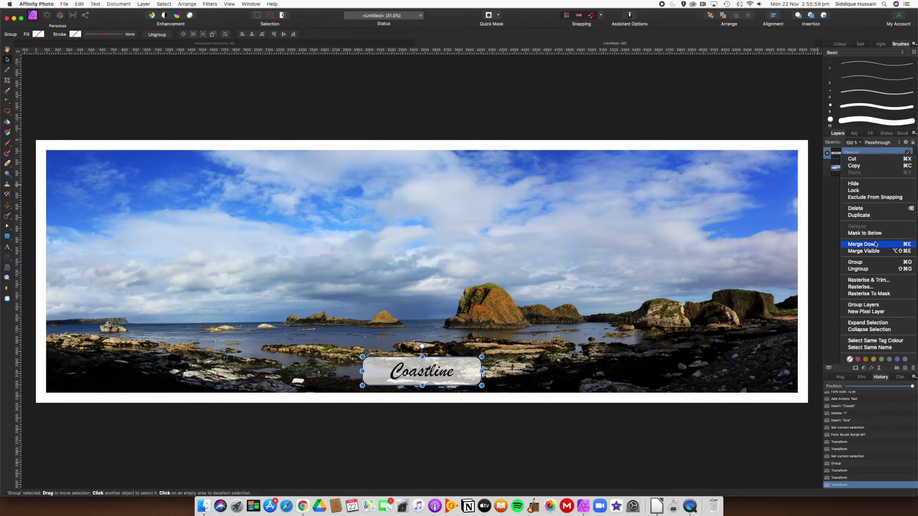
pyautogui.click(858, 269)
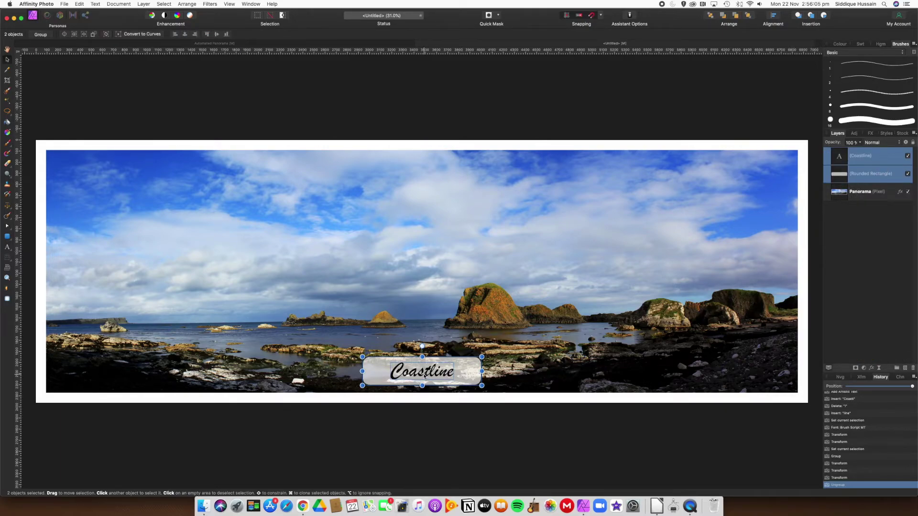
# - Change the "Coastline" text colour from black to dark grey
pyautogui.click(868, 157)
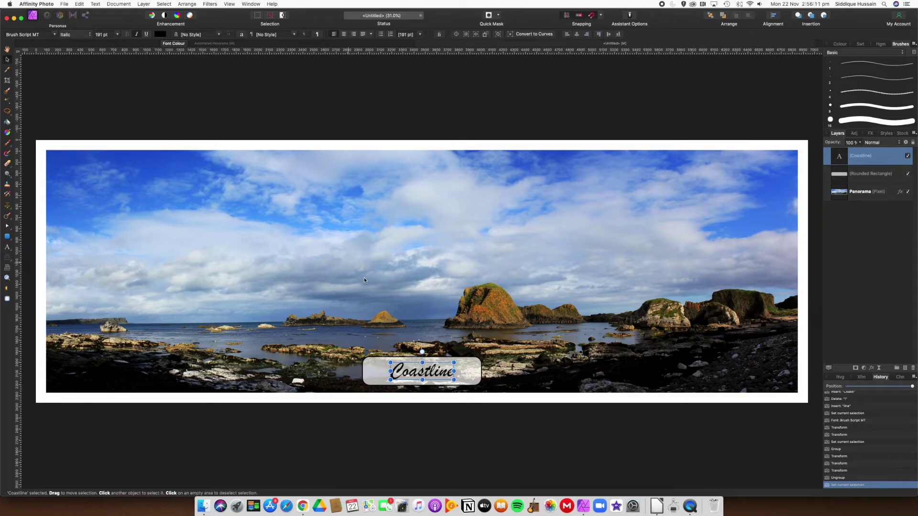
pyautogui.doubleClick(420, 373)
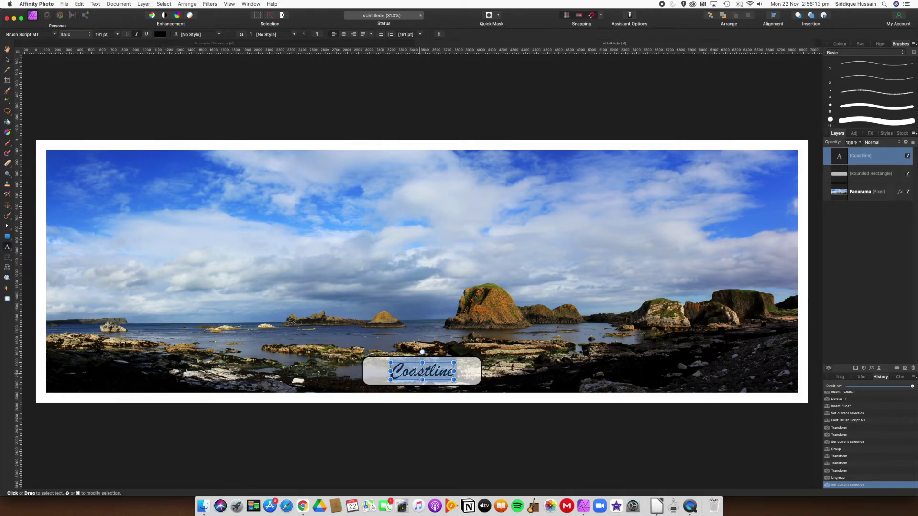
pyautogui.click(160, 35)
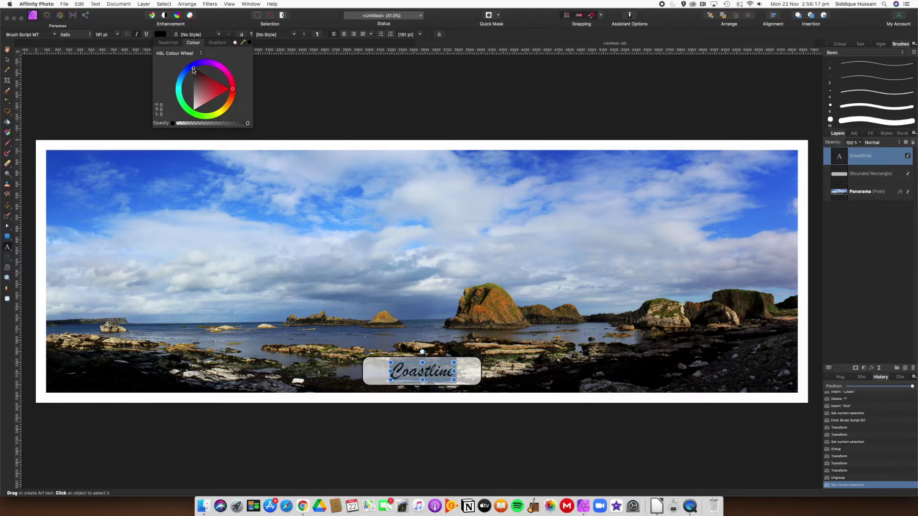
pyautogui.moveTo(194, 69); pyautogui.dragTo(193, 79)
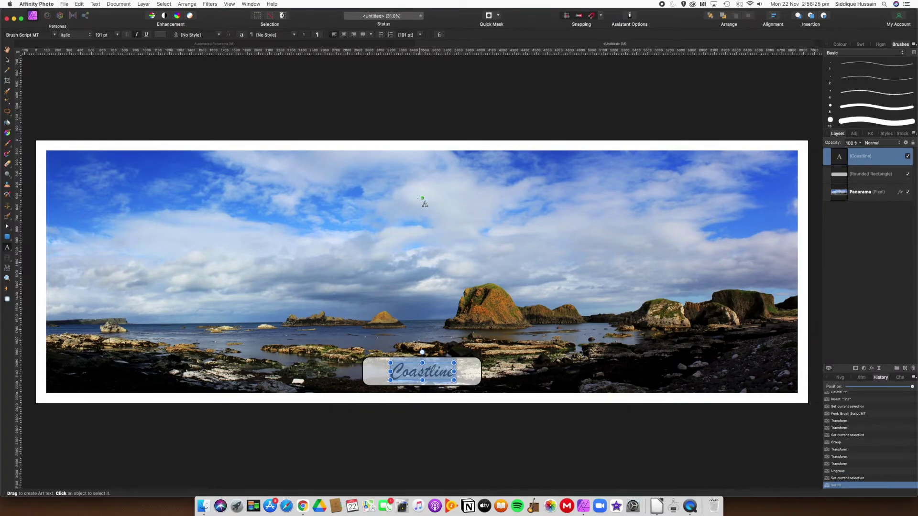
pyautogui.click(8, 50)
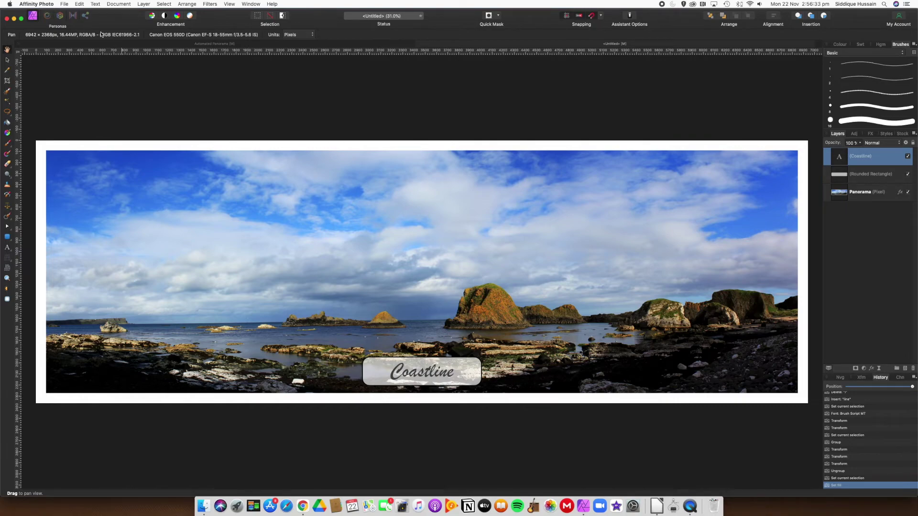
# - Try out the JPEG export of the whole document, adjusting the quality, and cancel before saving the file
pyautogui.click(64, 4)
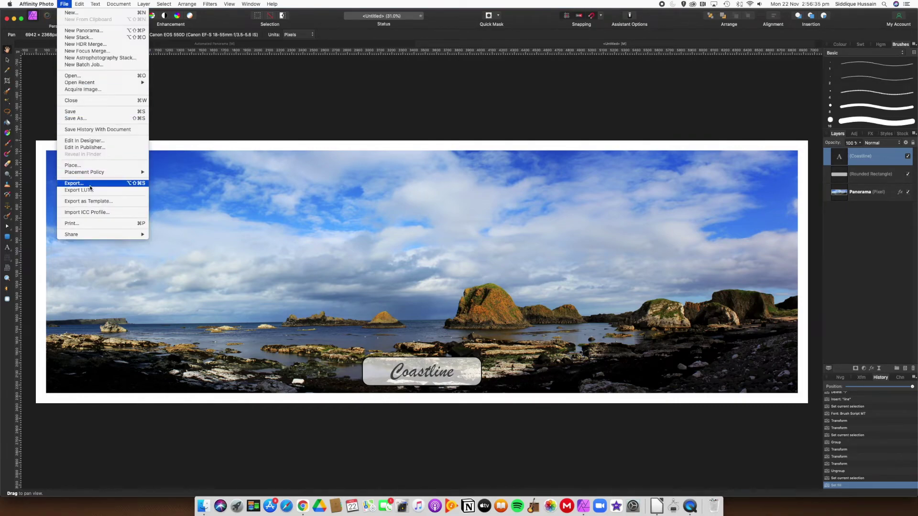
pyautogui.click(112, 184)
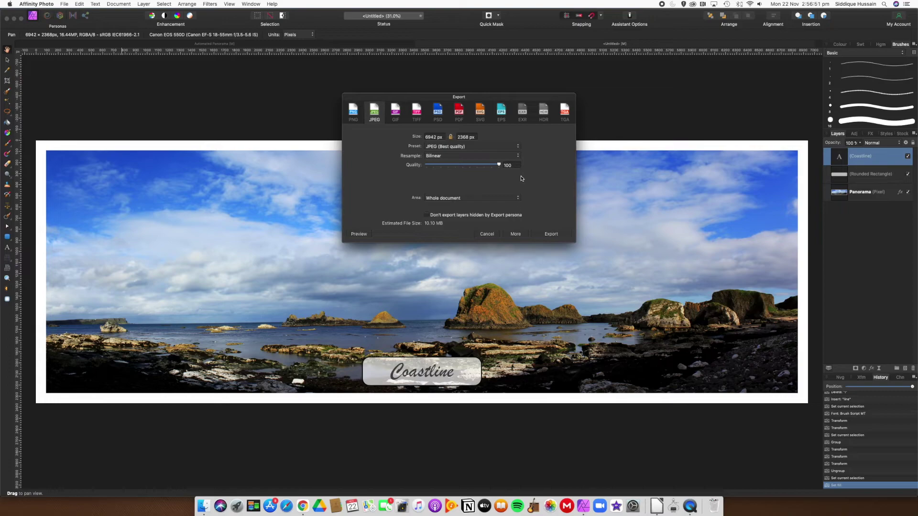
pyautogui.moveTo(499, 165); pyautogui.dragTo(493, 166)
pyautogui.click(493, 165)
pyautogui.moveTo(495, 165); pyautogui.dragTo(496, 165)
pyautogui.moveTo(496, 166); pyautogui.dragTo(498, 166)
pyautogui.click(551, 234)
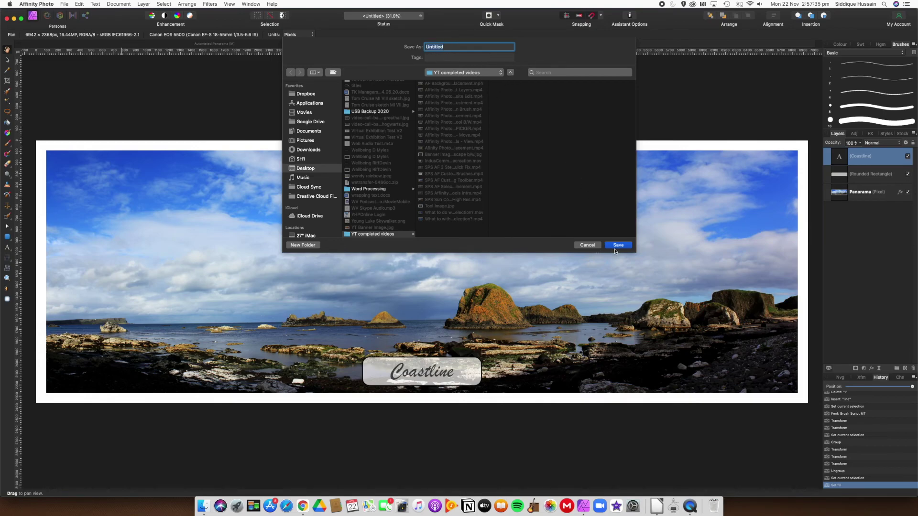
pyautogui.click(588, 245)
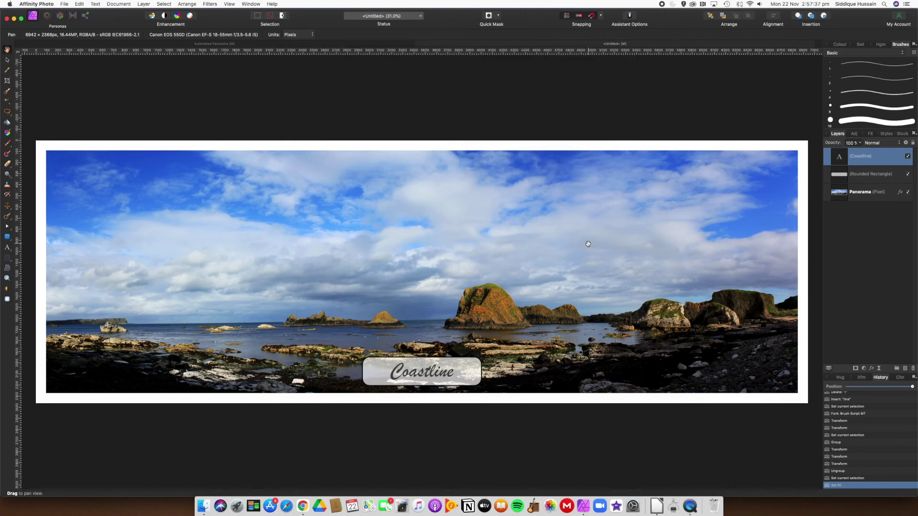